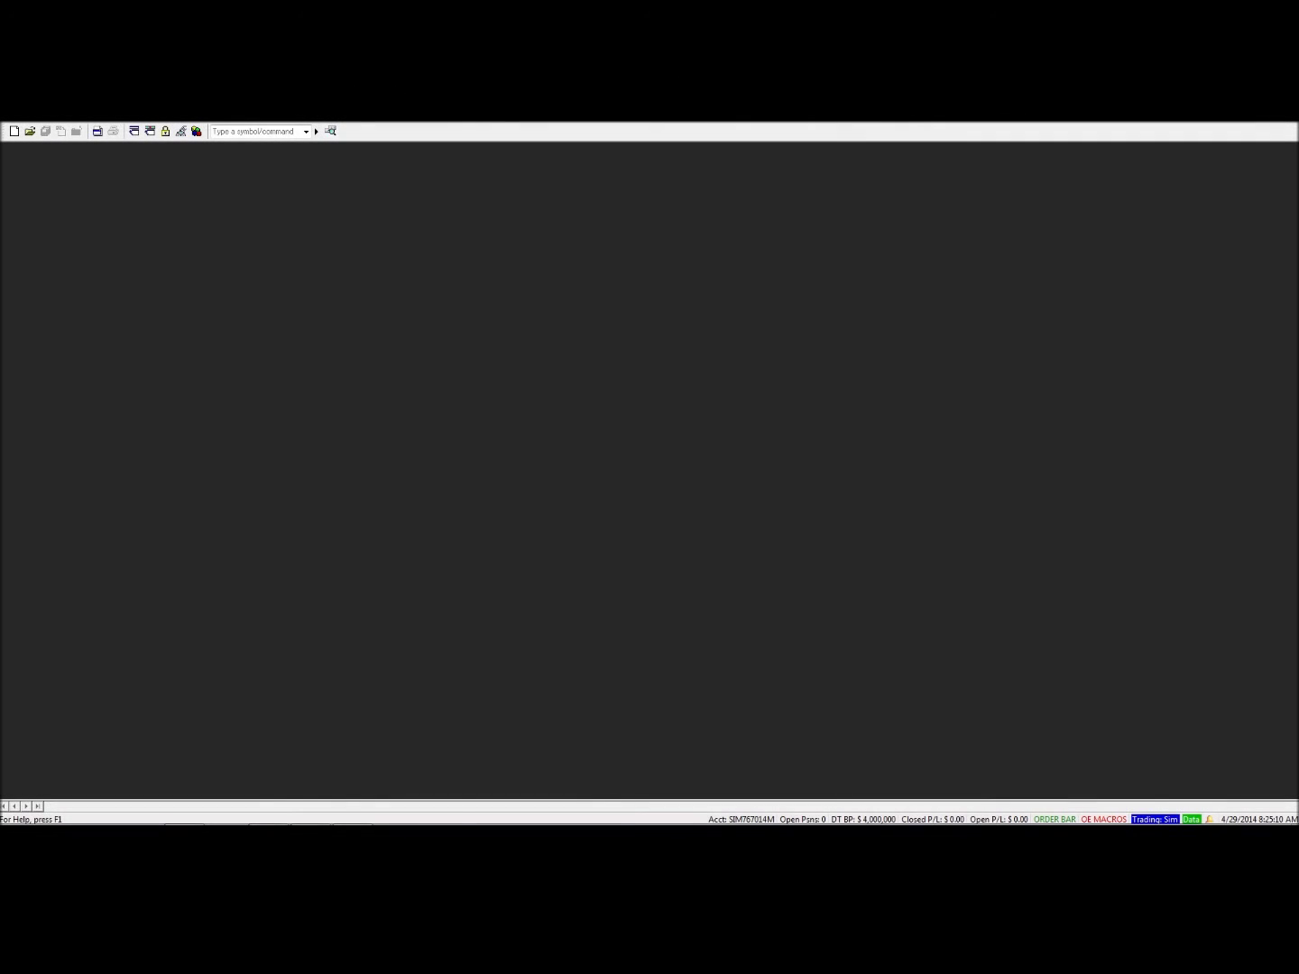
Step: Create a new empty workspace, Untitled Workspace: 4
click(14, 118)
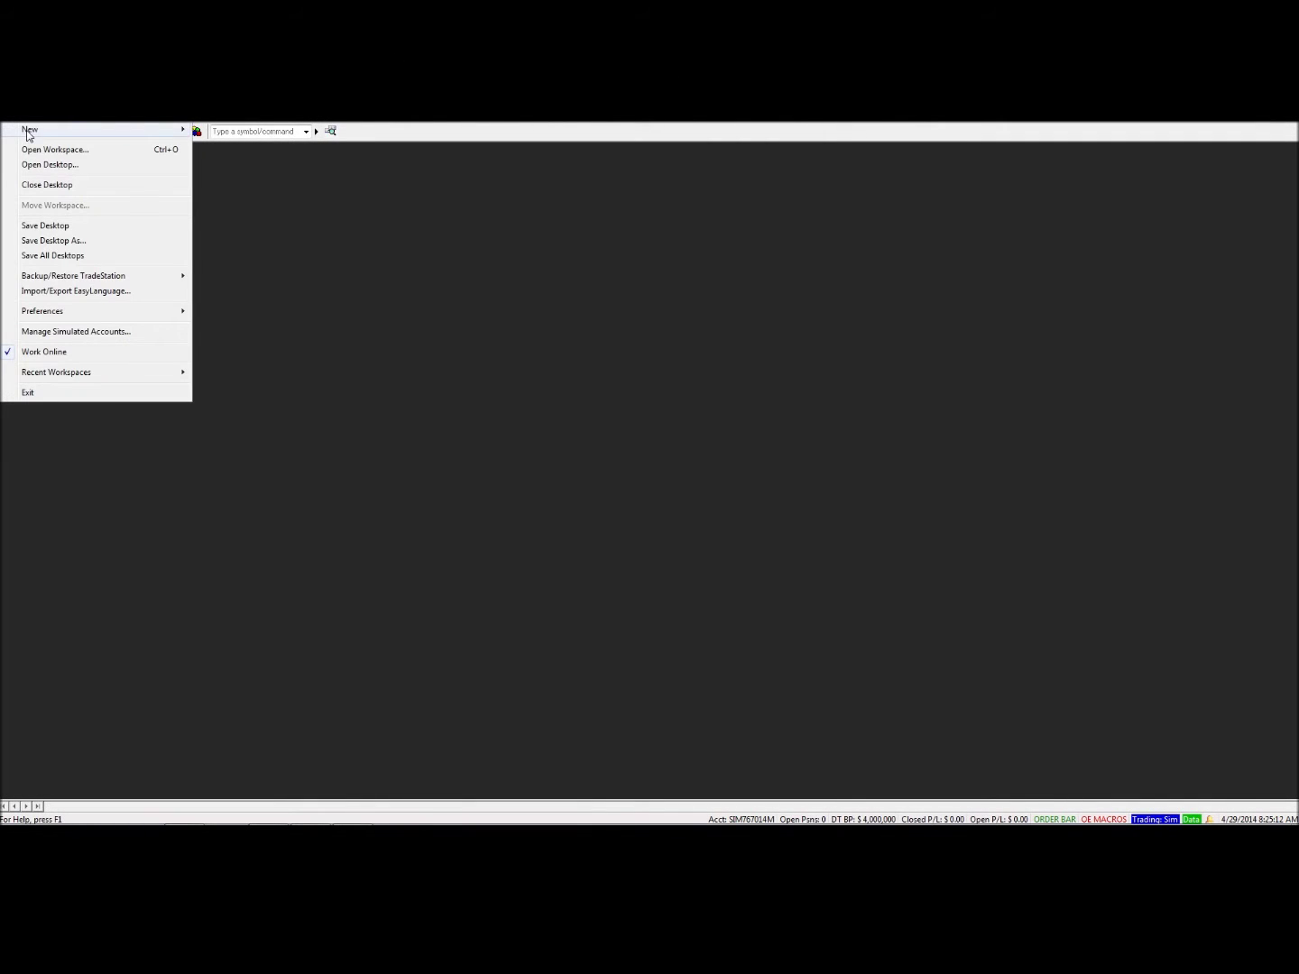
mouse_move(28, 128)
click(227, 144)
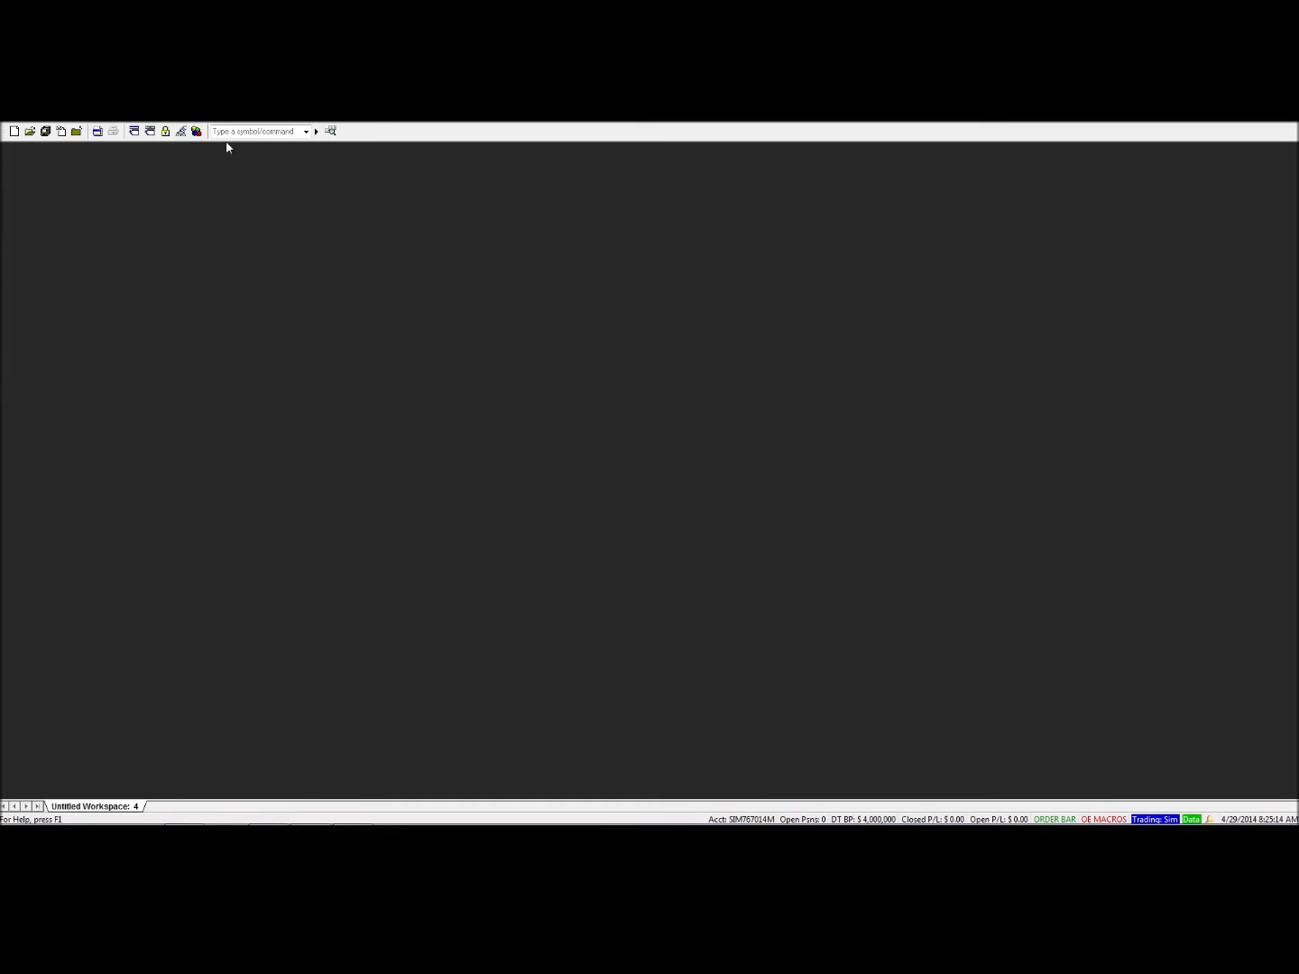
Step: Begin adding a new Chart Analysis window to the workspace from the File > New menu
click(16, 120)
click(16, 120)
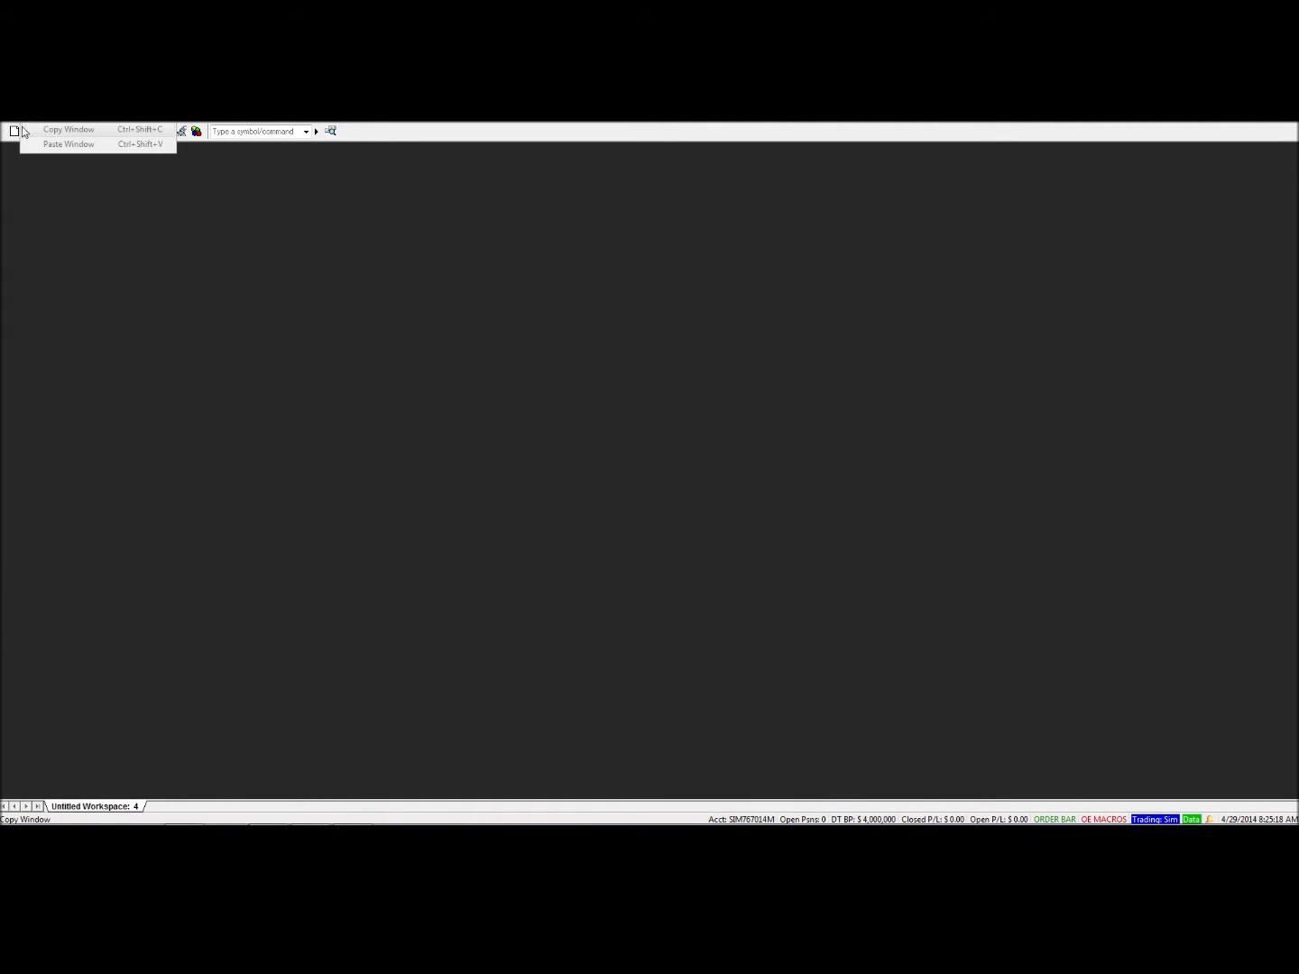
click(16, 120)
mouse_move(58, 131)
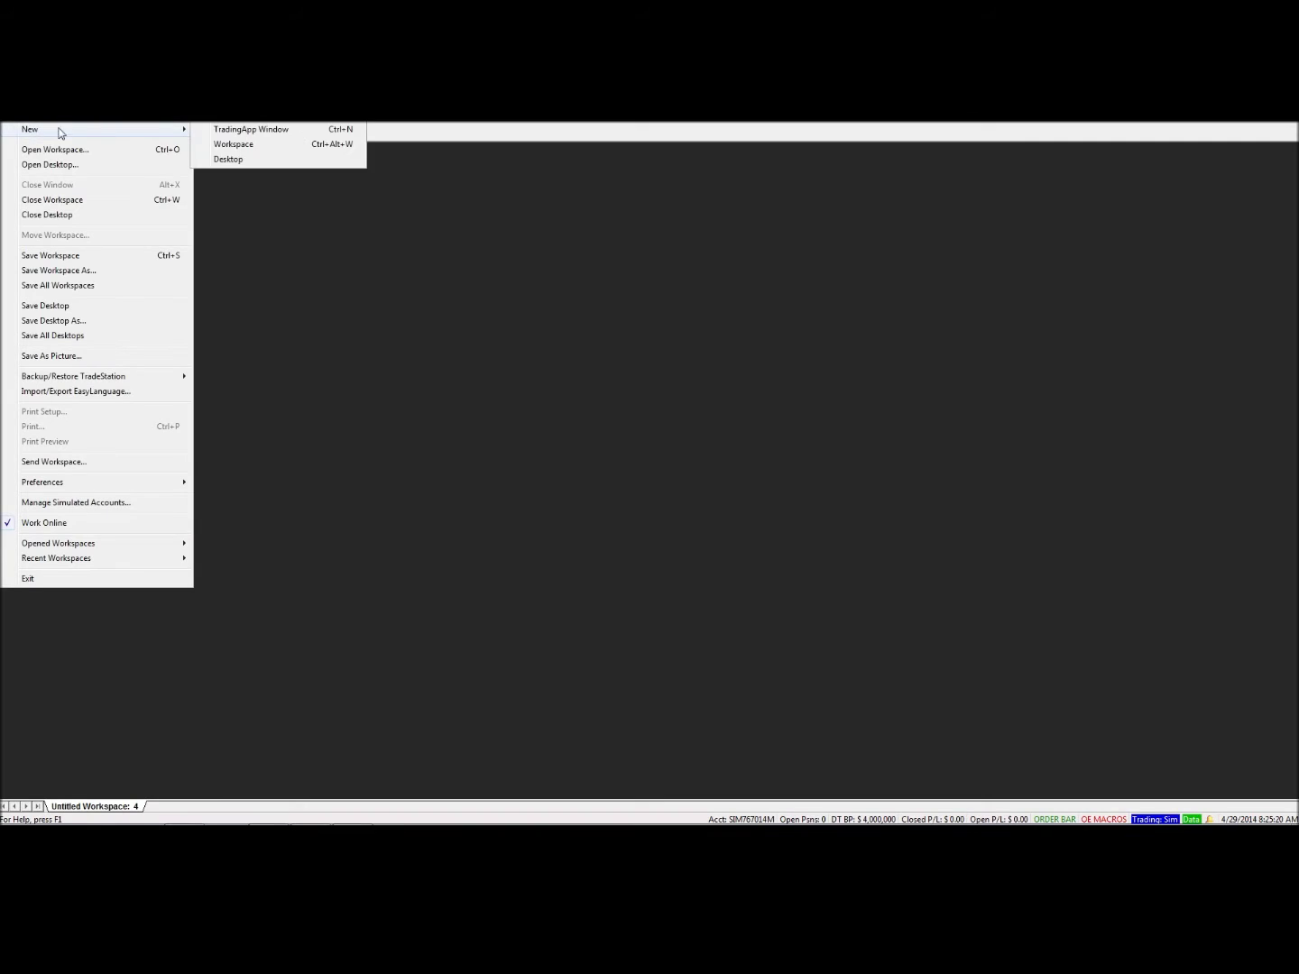
click(244, 131)
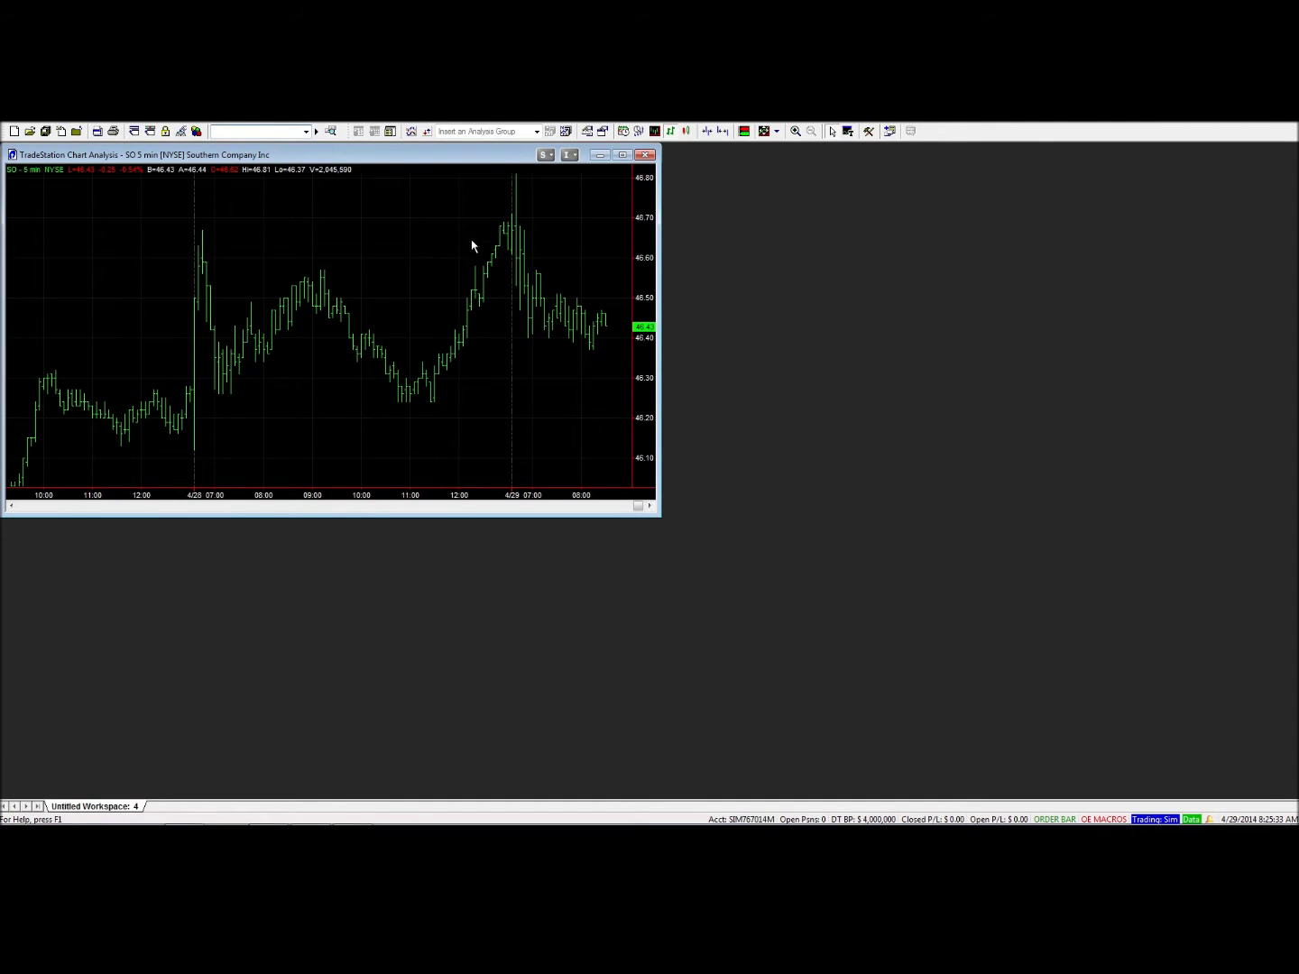
Step: Maximize the SO 5-minute chart window so it fills the entire workspace
click(624, 157)
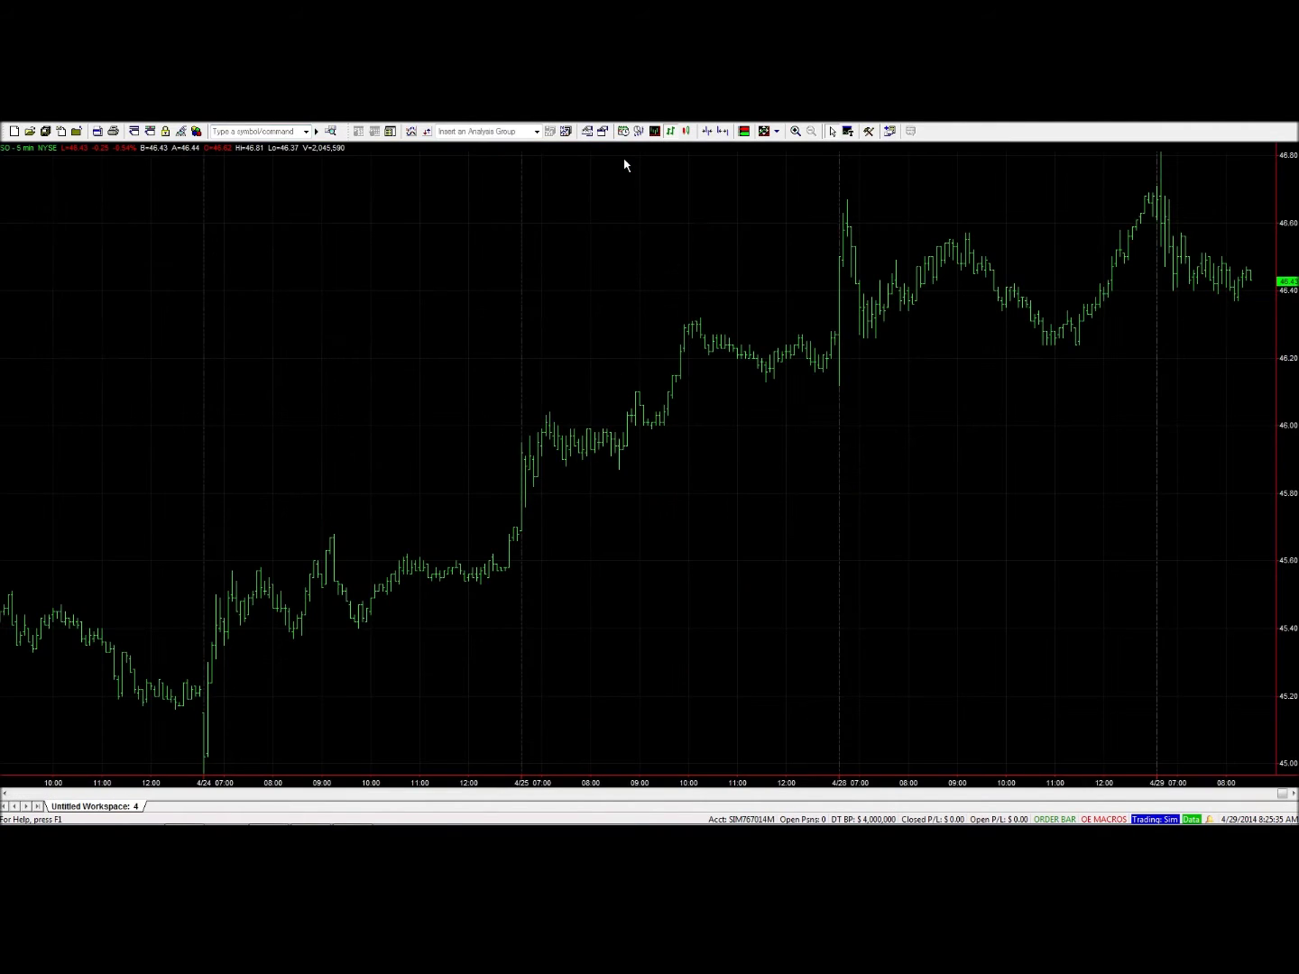
Step: Format the SO symbol to a Daily interval, 2 Years Back, with a Dot on close bar type
right_click(434, 209)
click(461, 218)
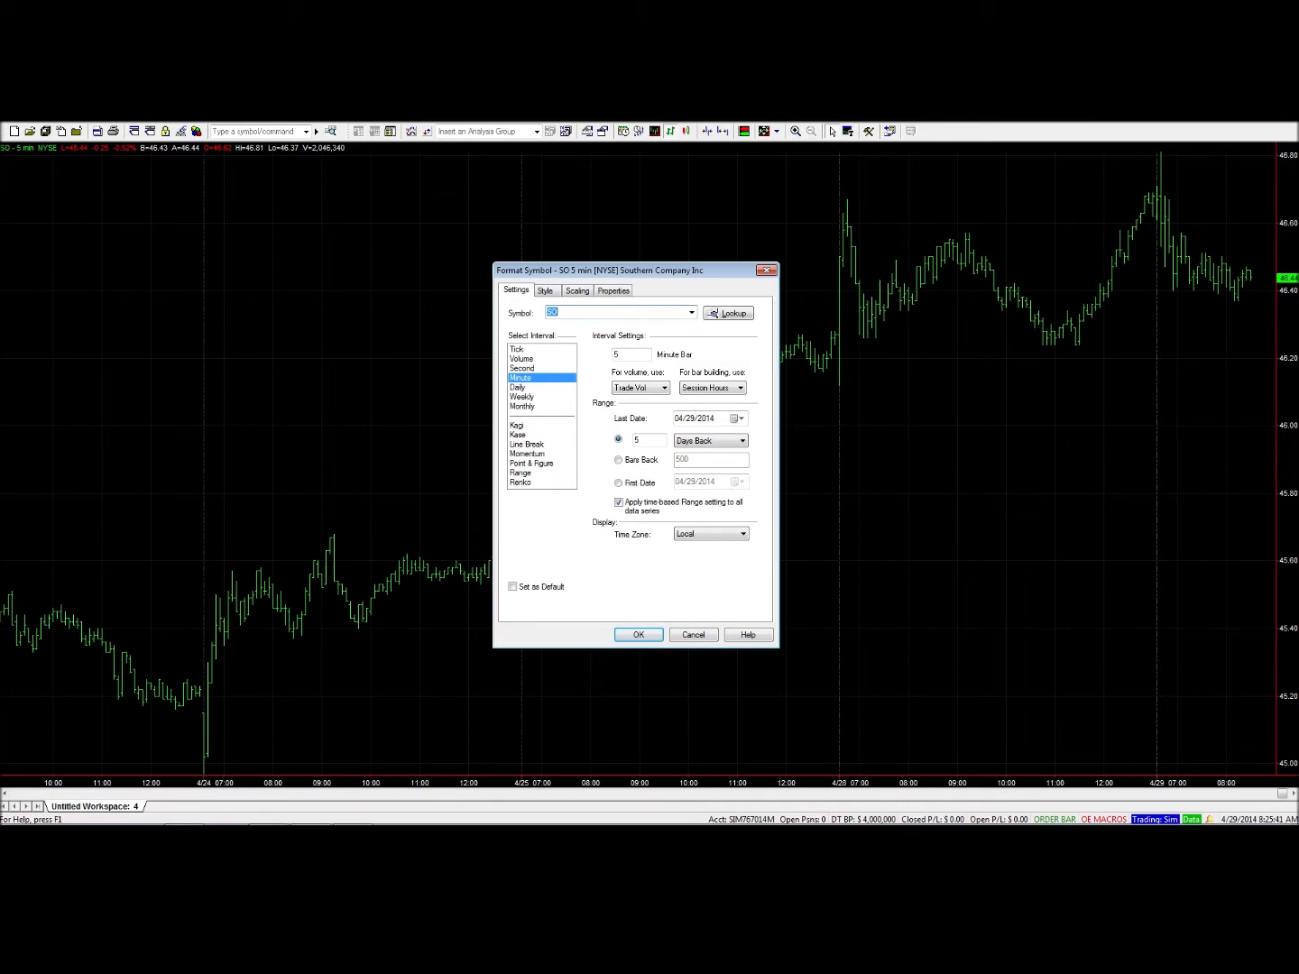
click(532, 386)
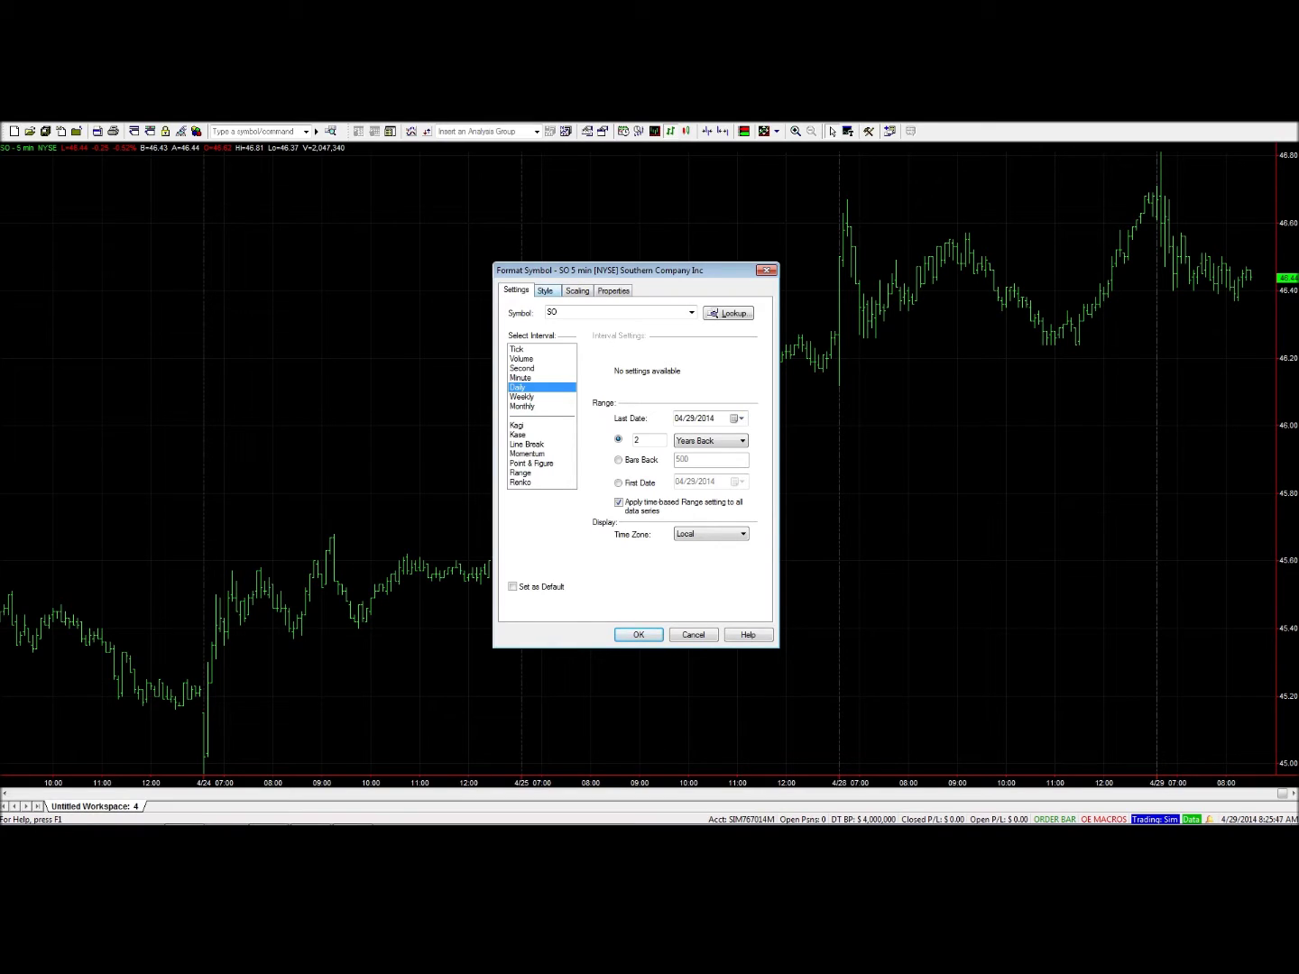
click(545, 291)
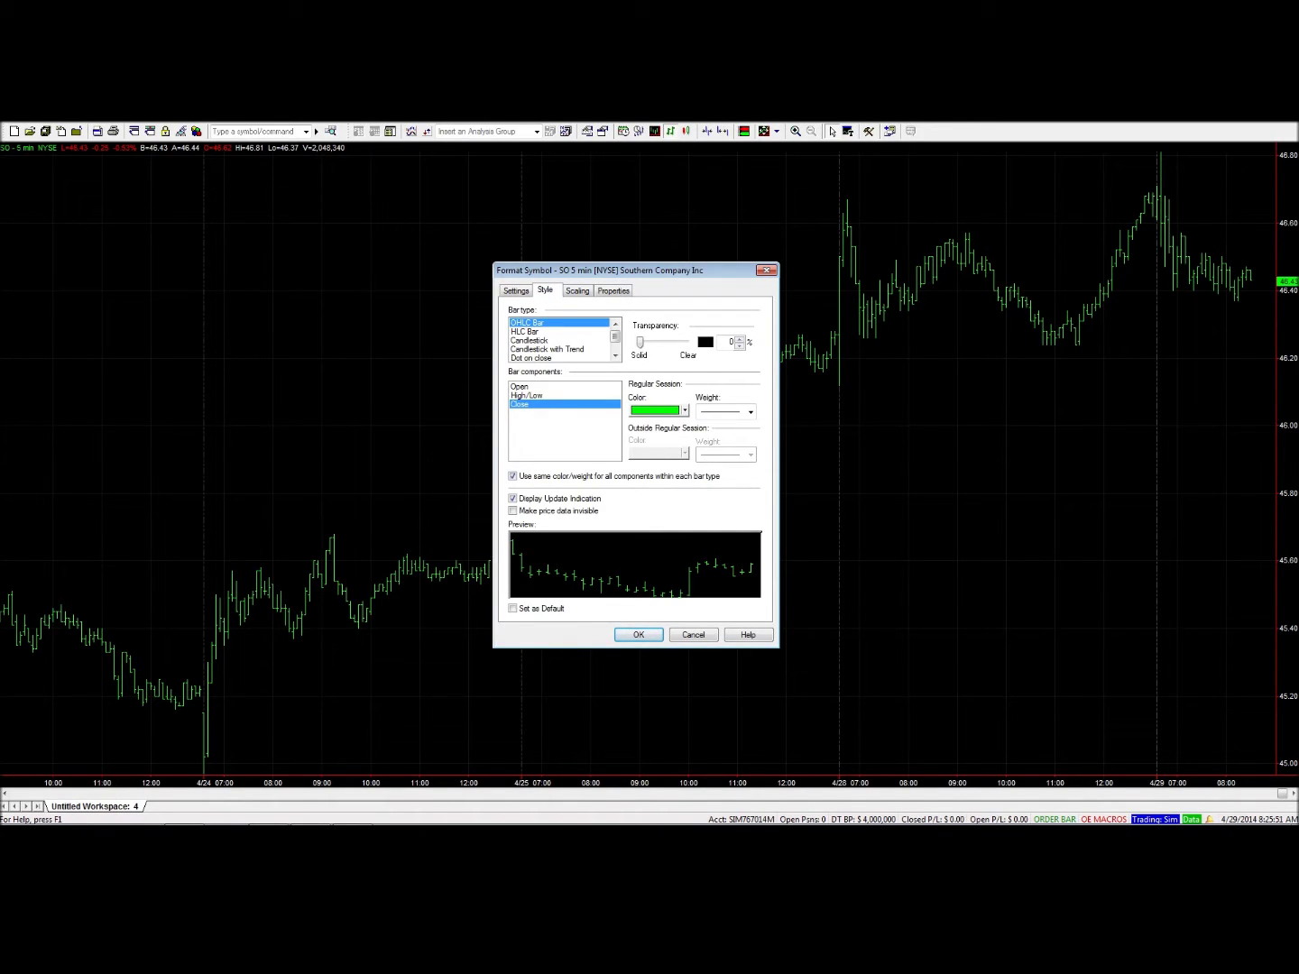
key(Down)
key(Down)
key(Down)
key(Down)
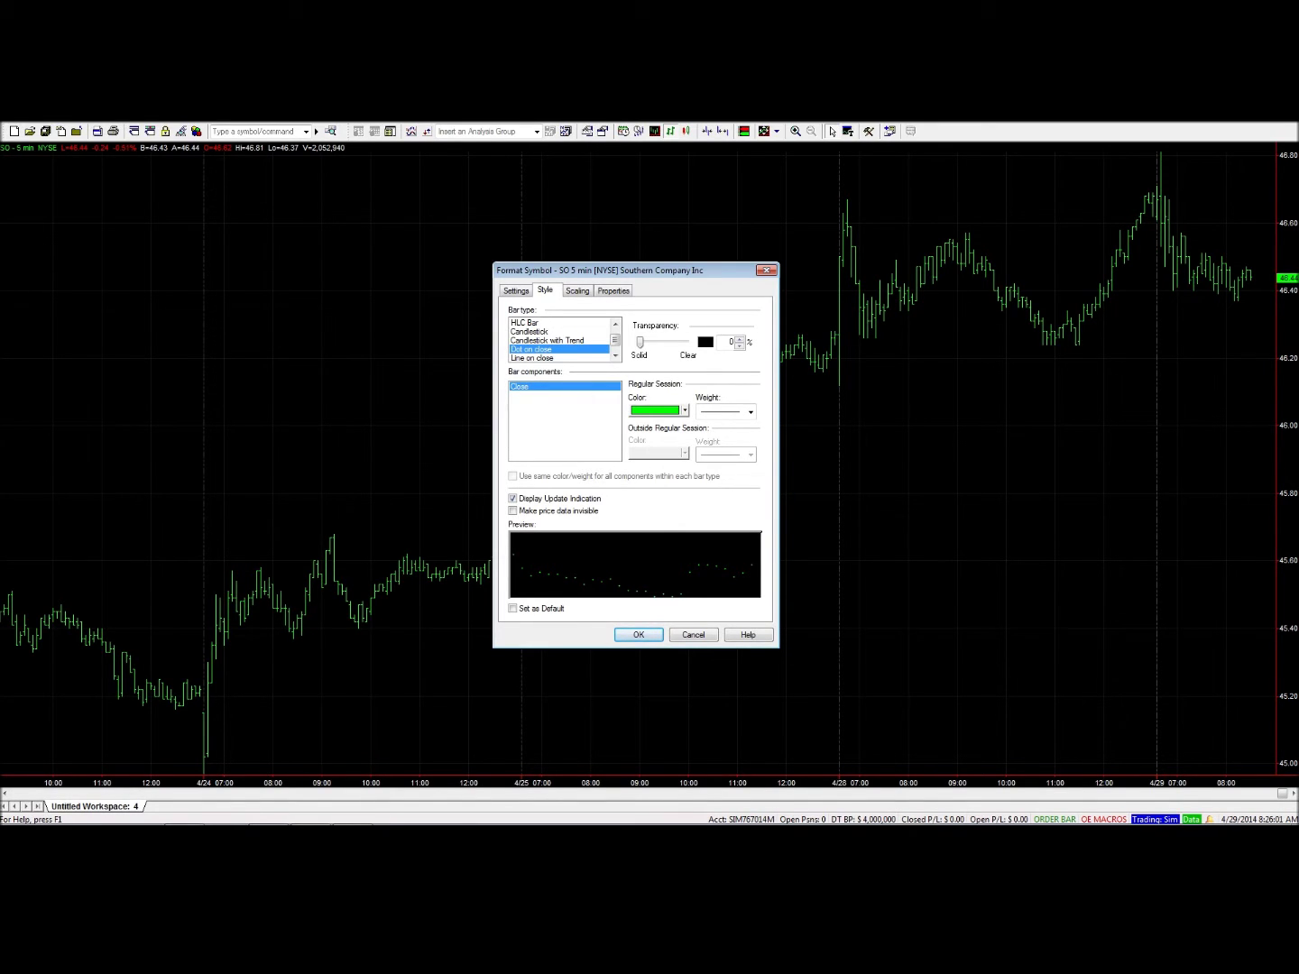
click(649, 637)
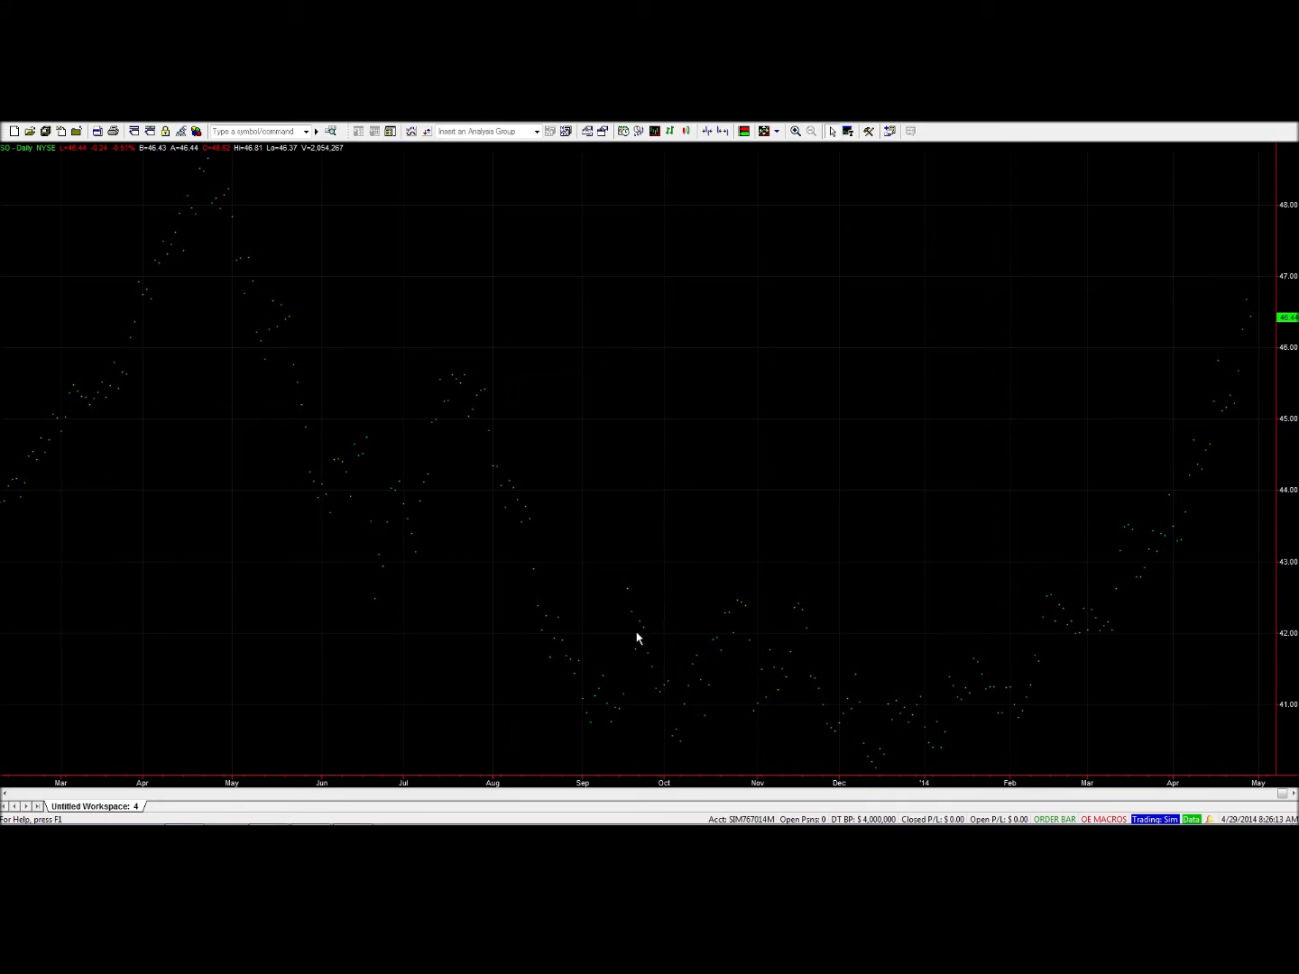
Step: Insert the BBTK Bollinger Bars indicator, coloring the SO daily bars green, red and blue
right_click(555, 296)
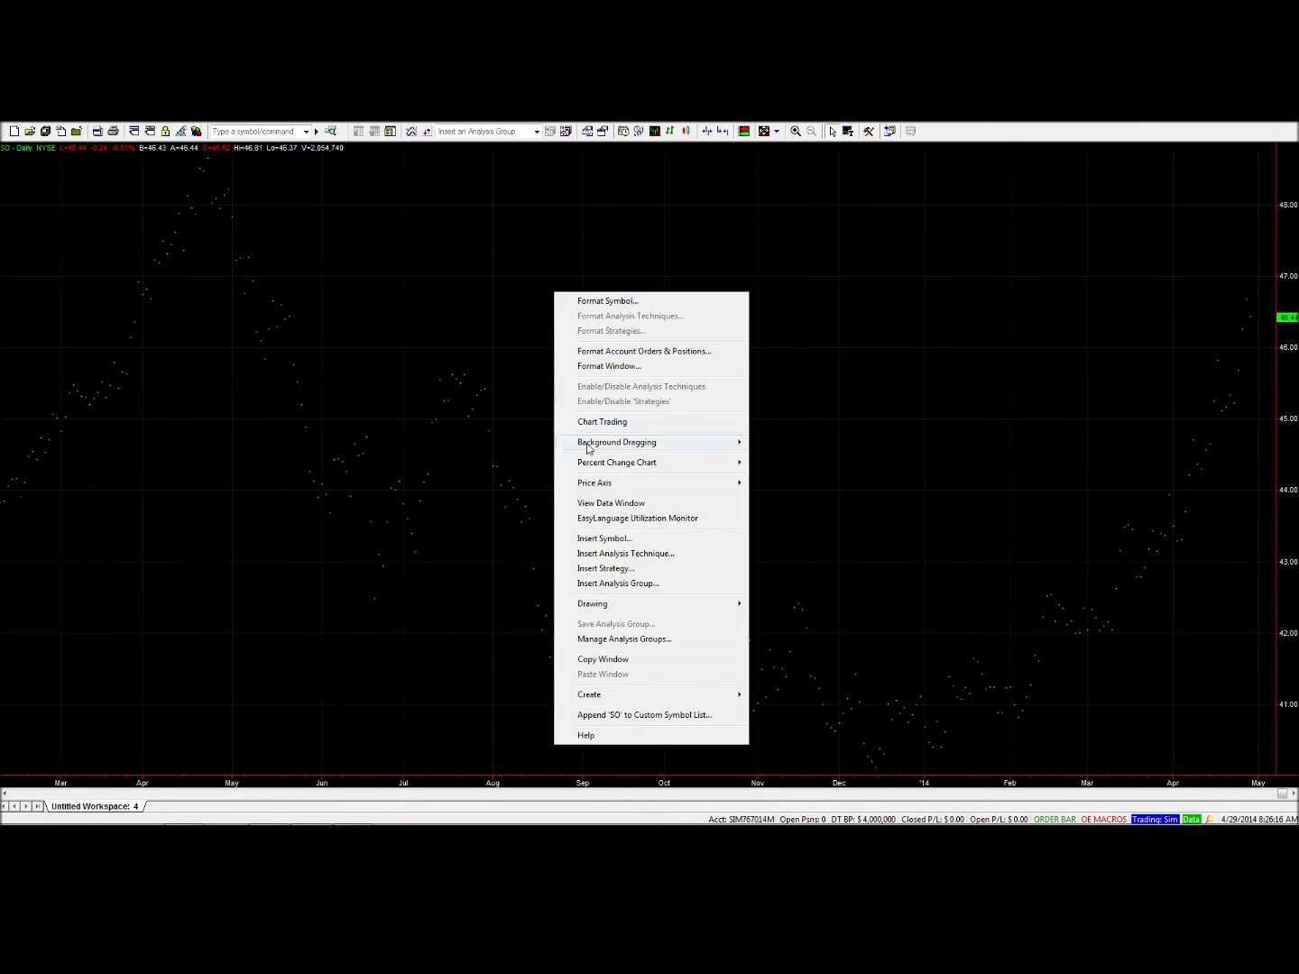
click(606, 554)
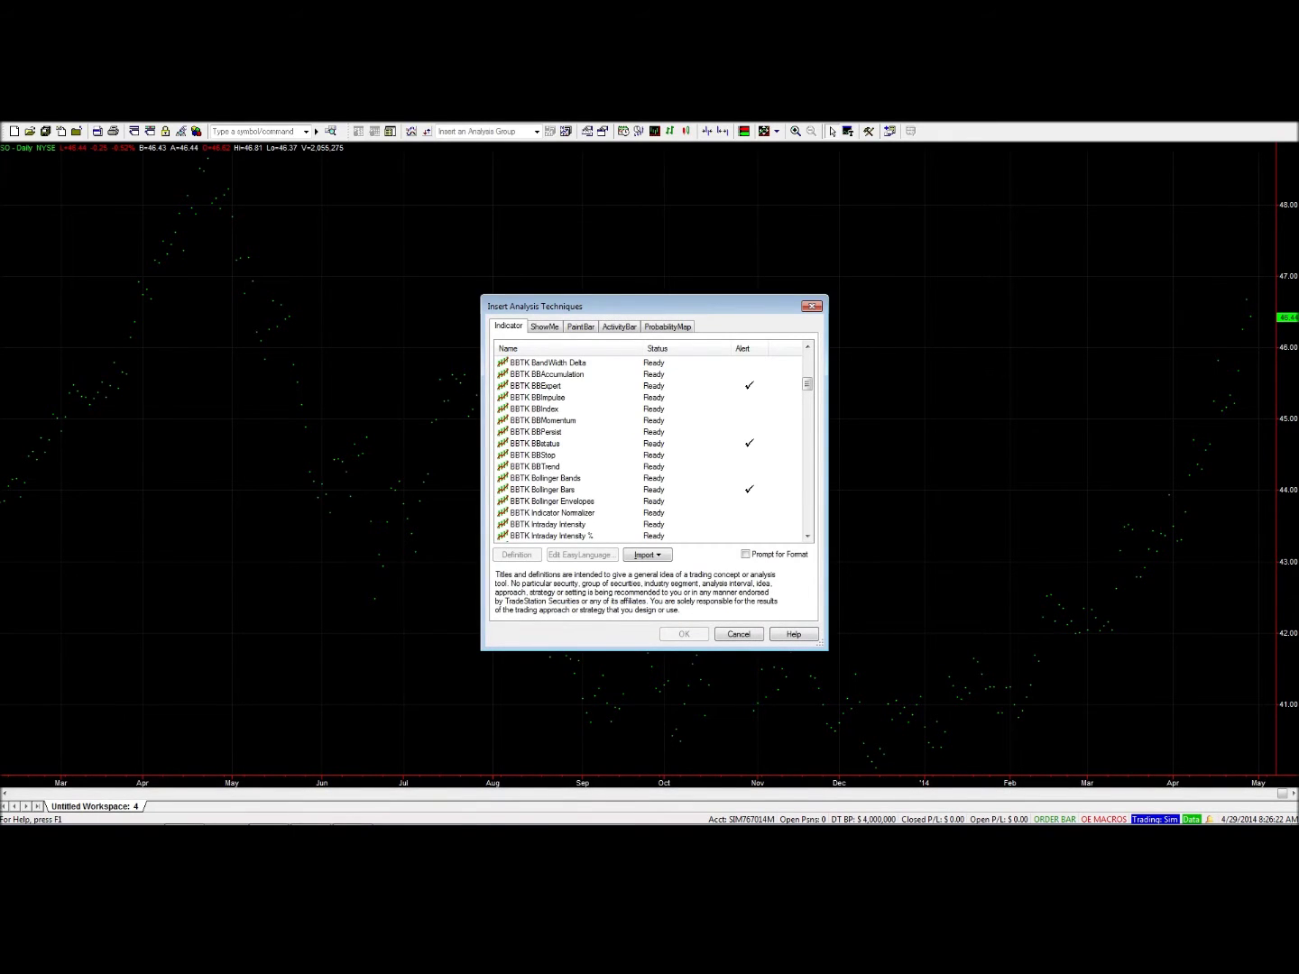
click(542, 489)
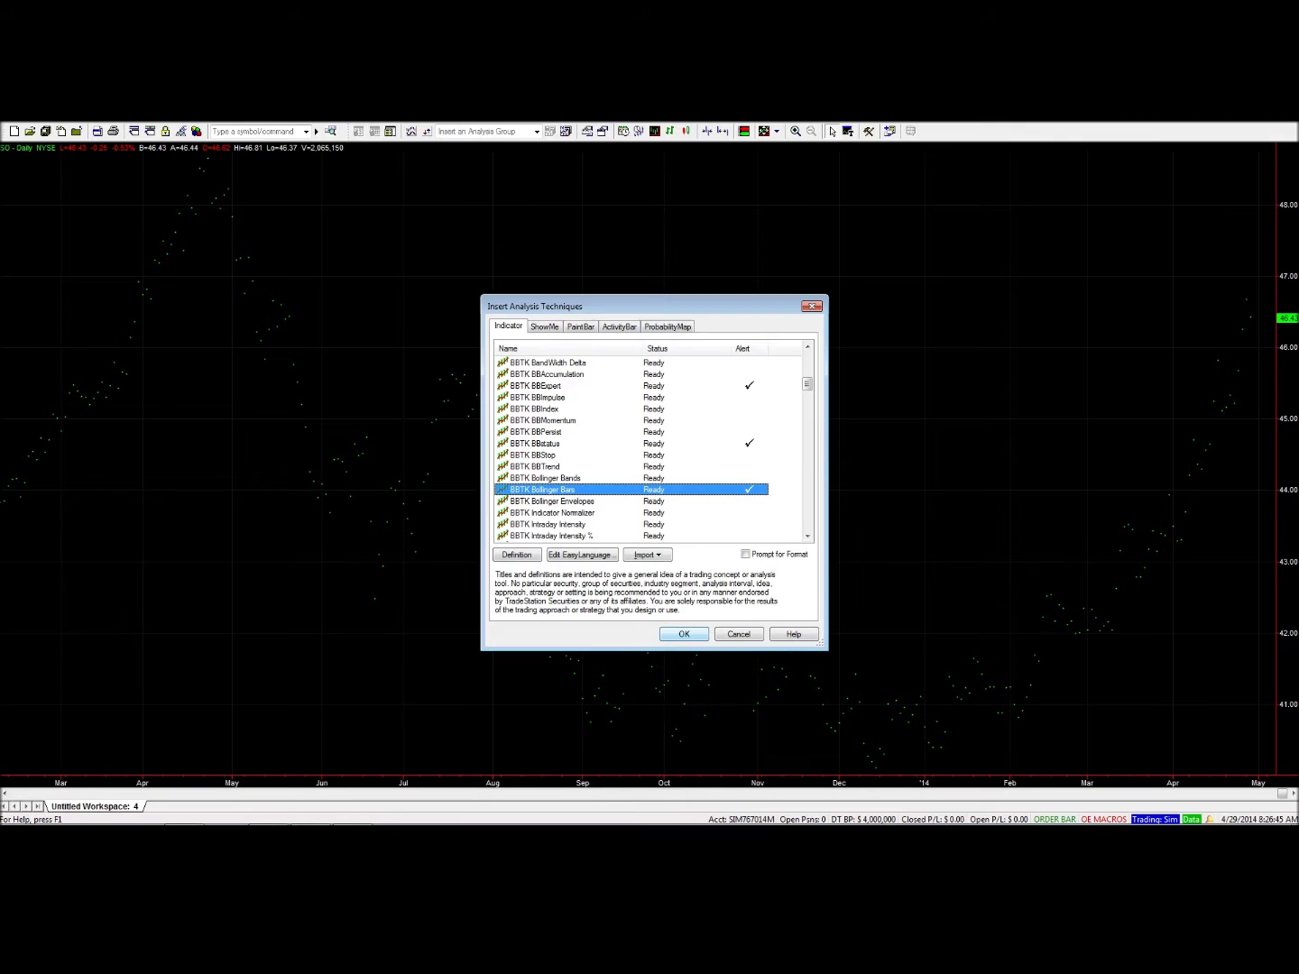
click(680, 635)
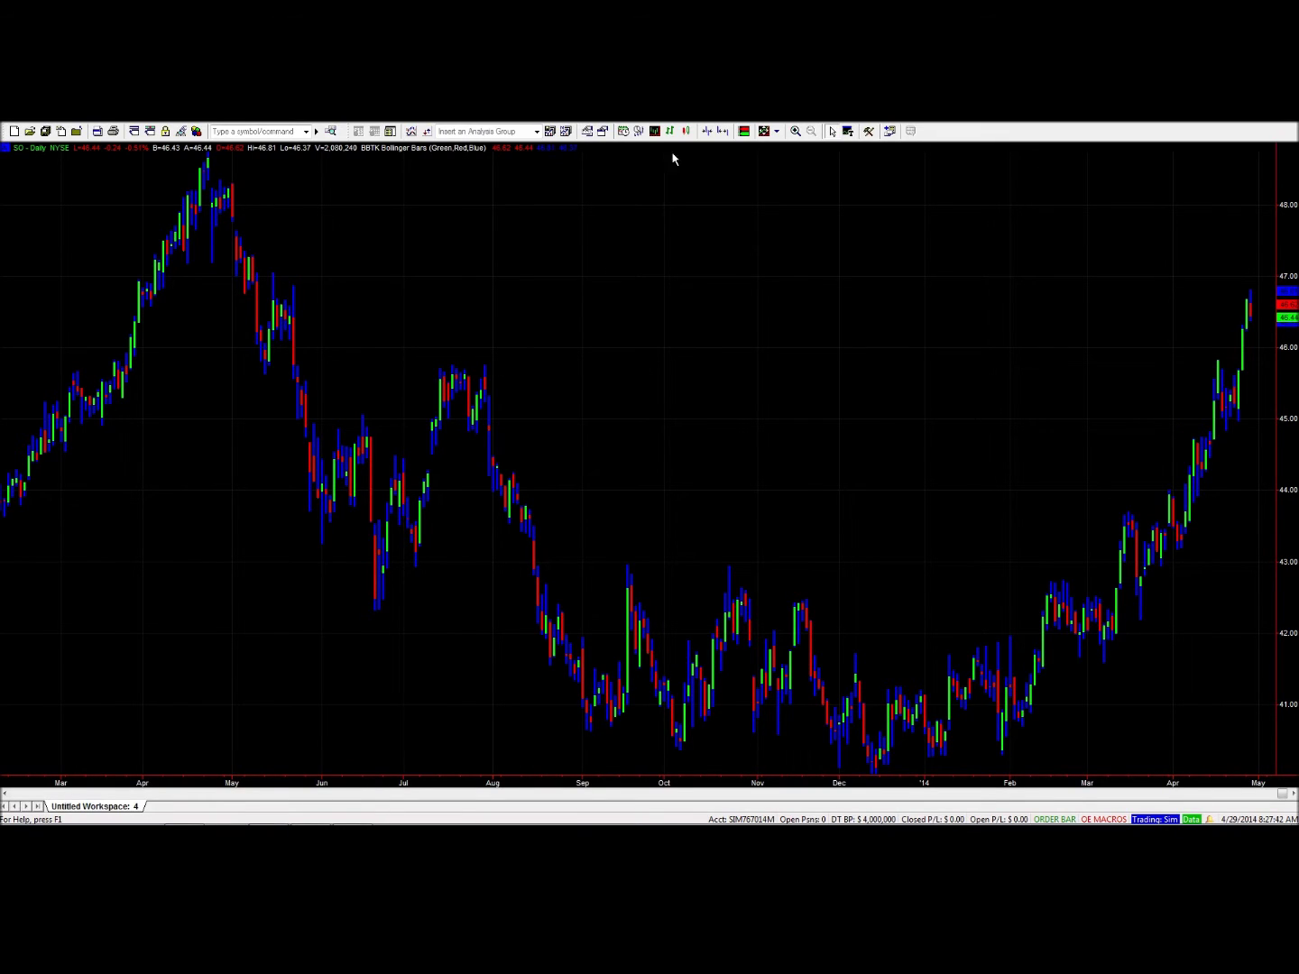
Step: Insert the BBTK Bollinger Bands indicator from the analysis techniques list onto the SO daily chart
right_click(666, 248)
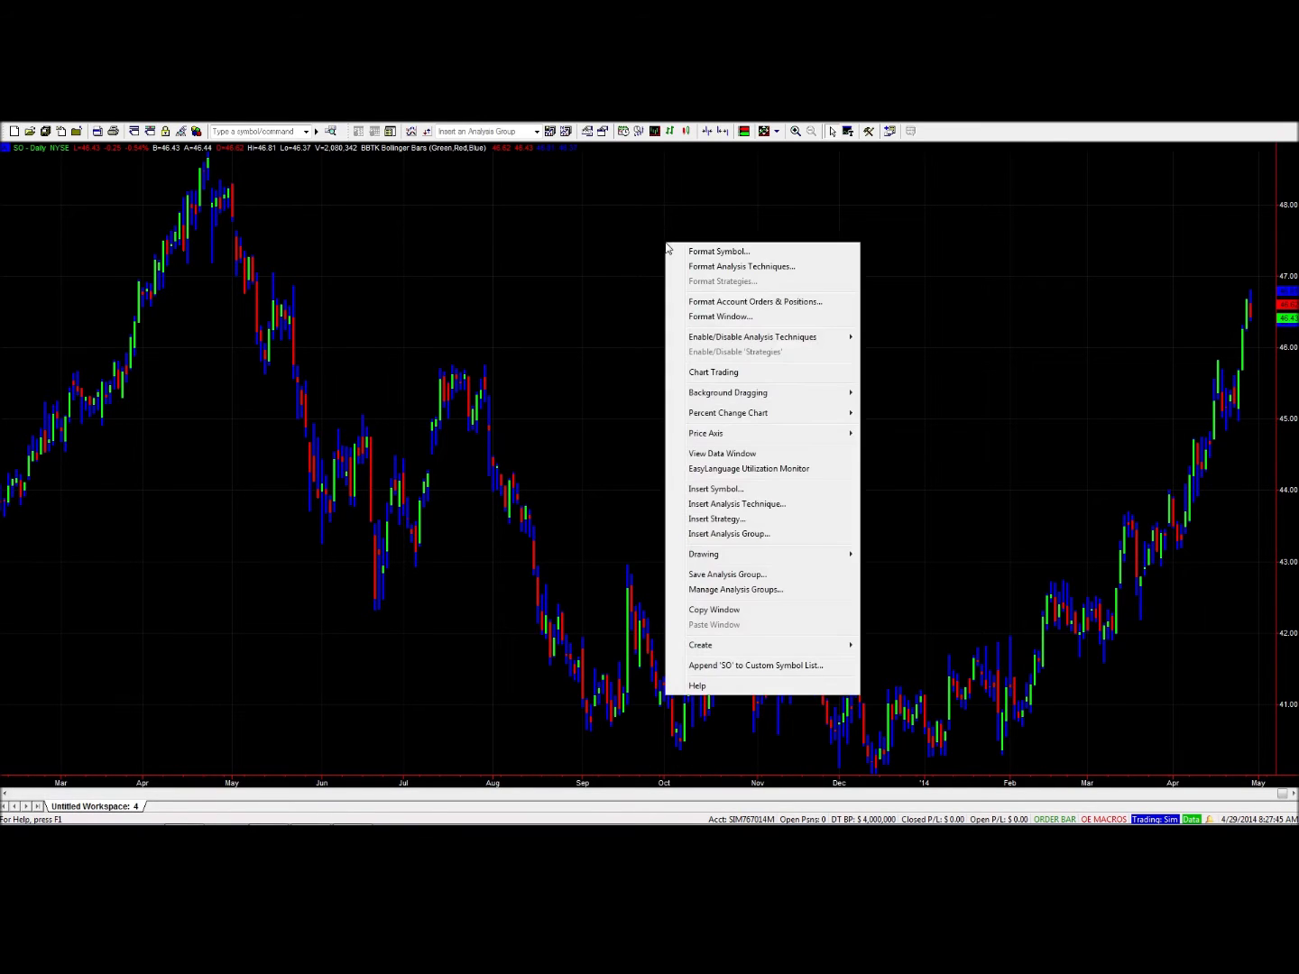
click(726, 504)
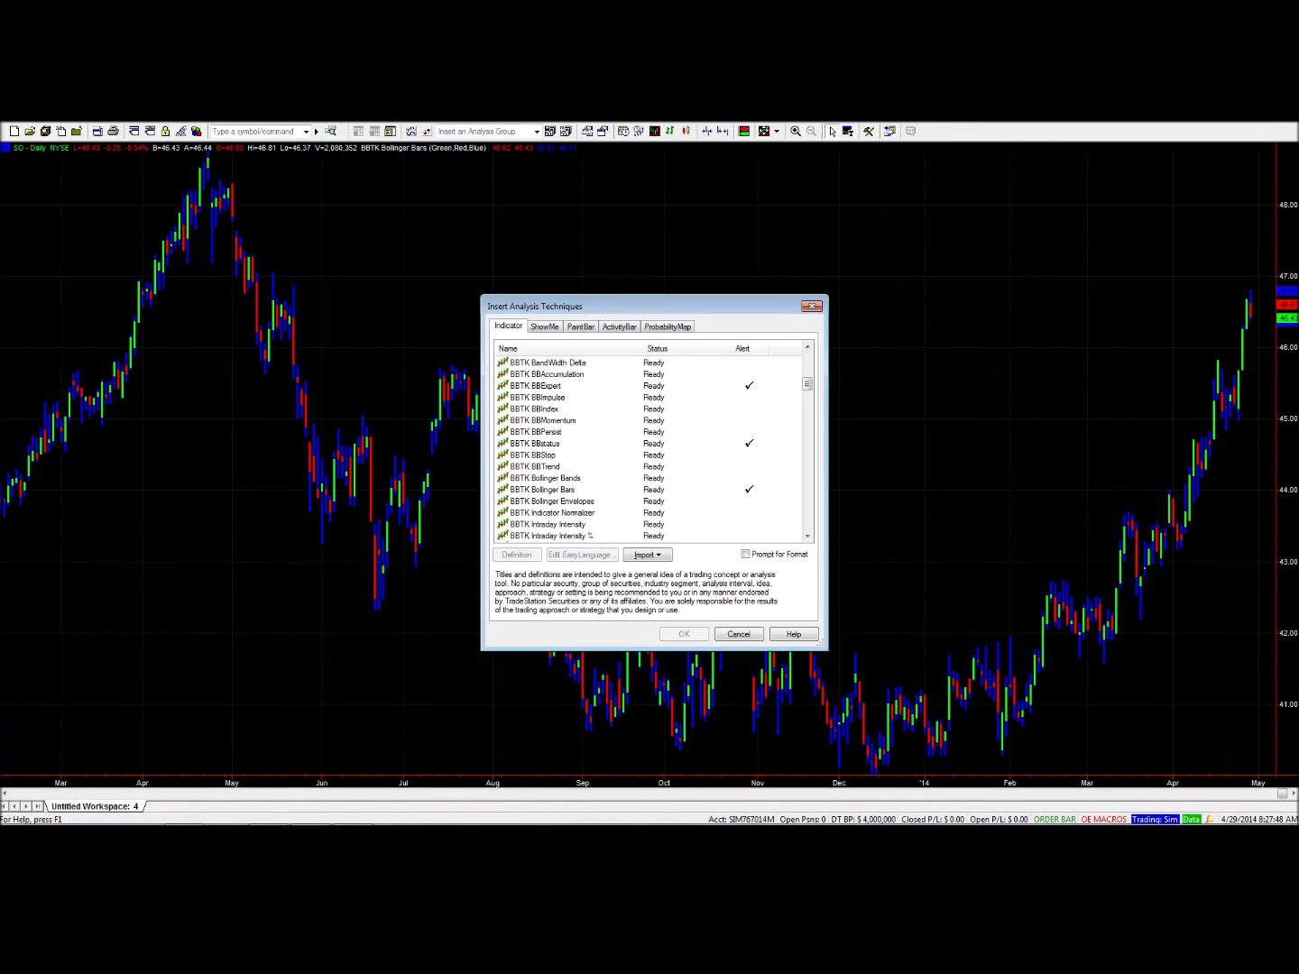
click(545, 478)
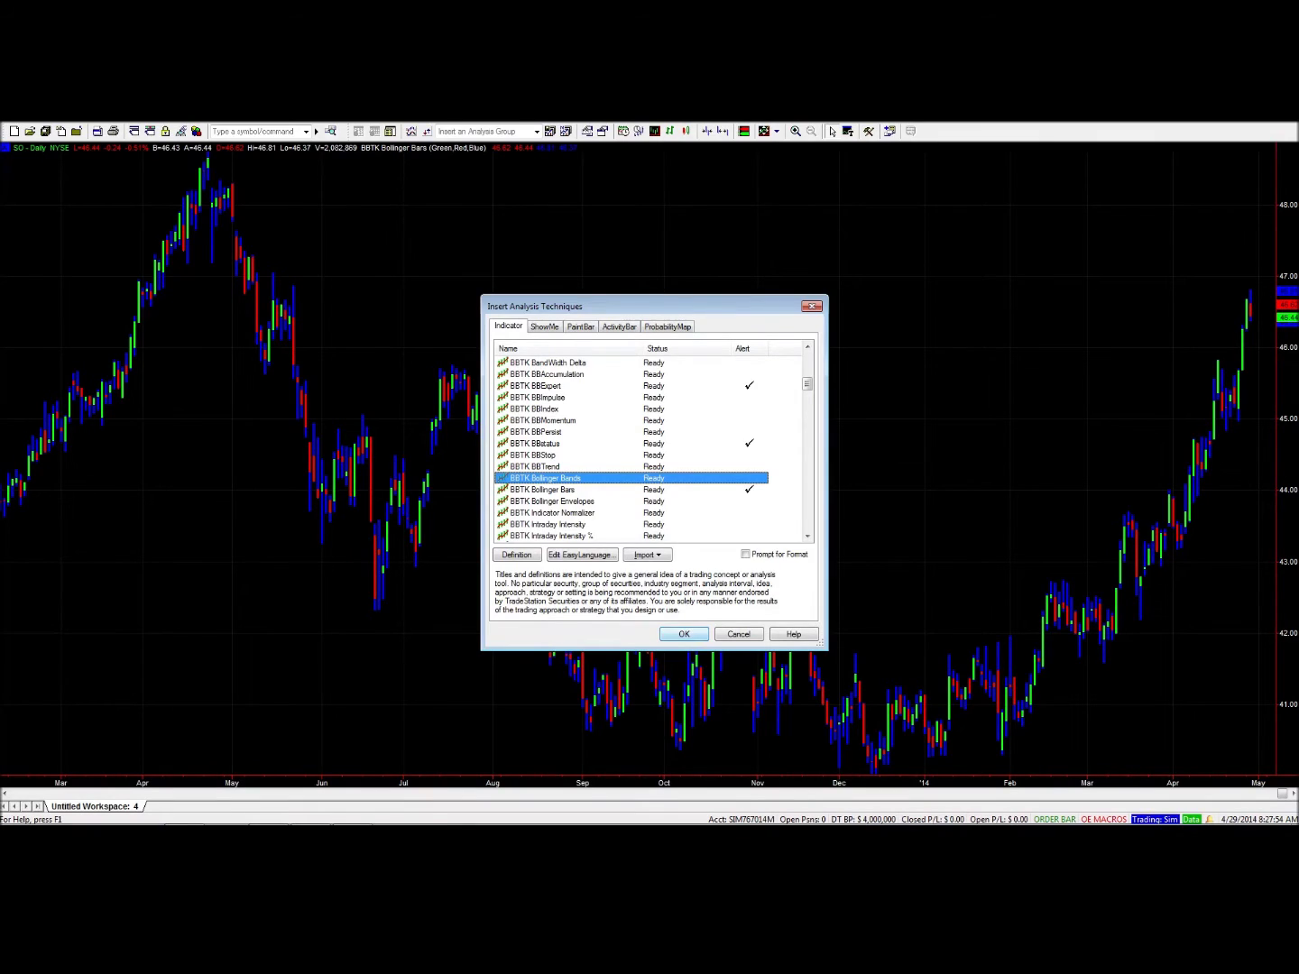
click(684, 634)
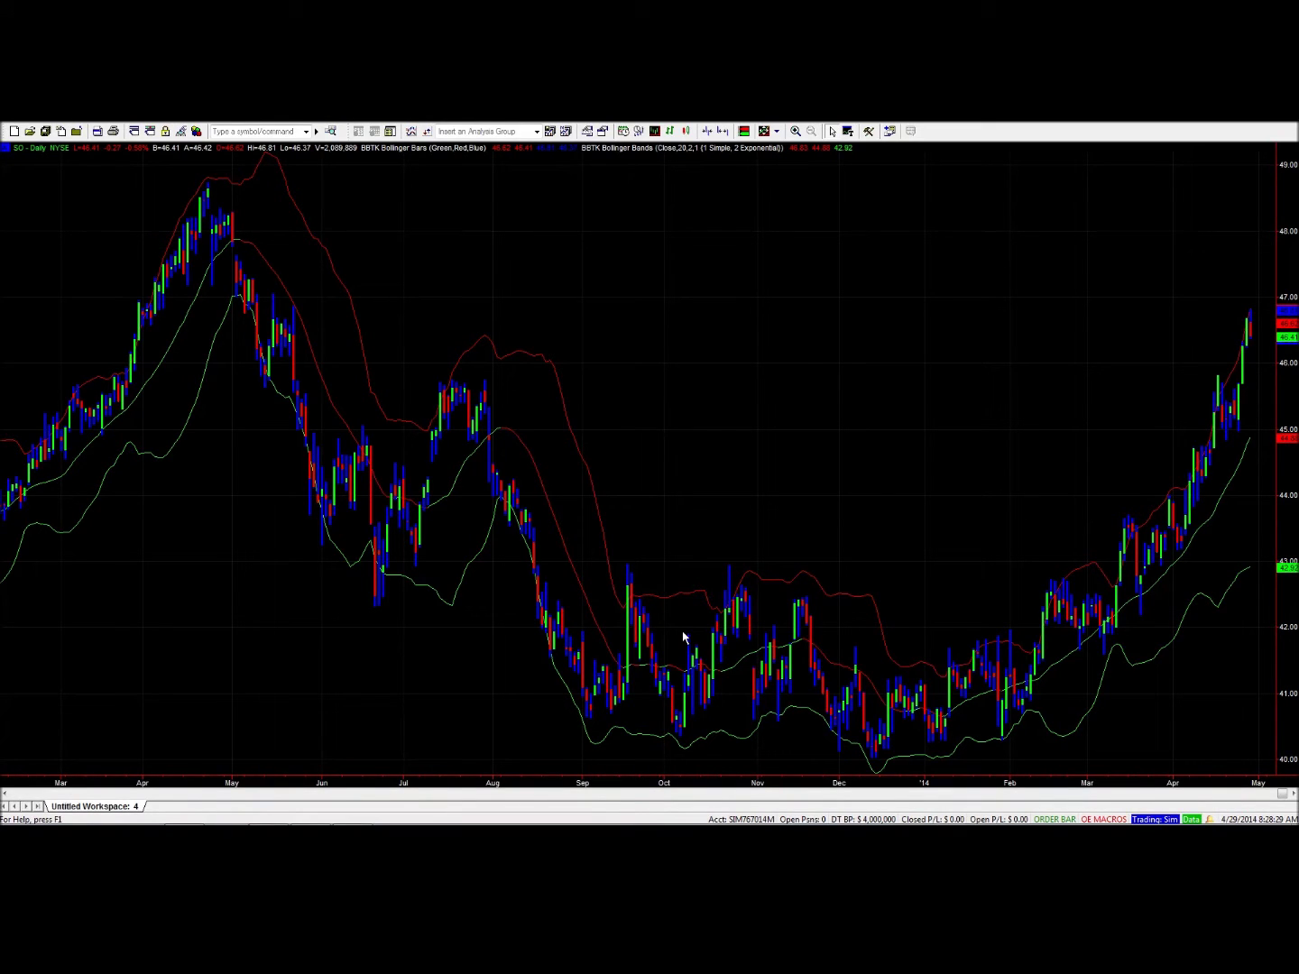
Step: Insert the BBTK %b (Close,20,2) indicator as its own pane beneath the price chart
right_click(609, 340)
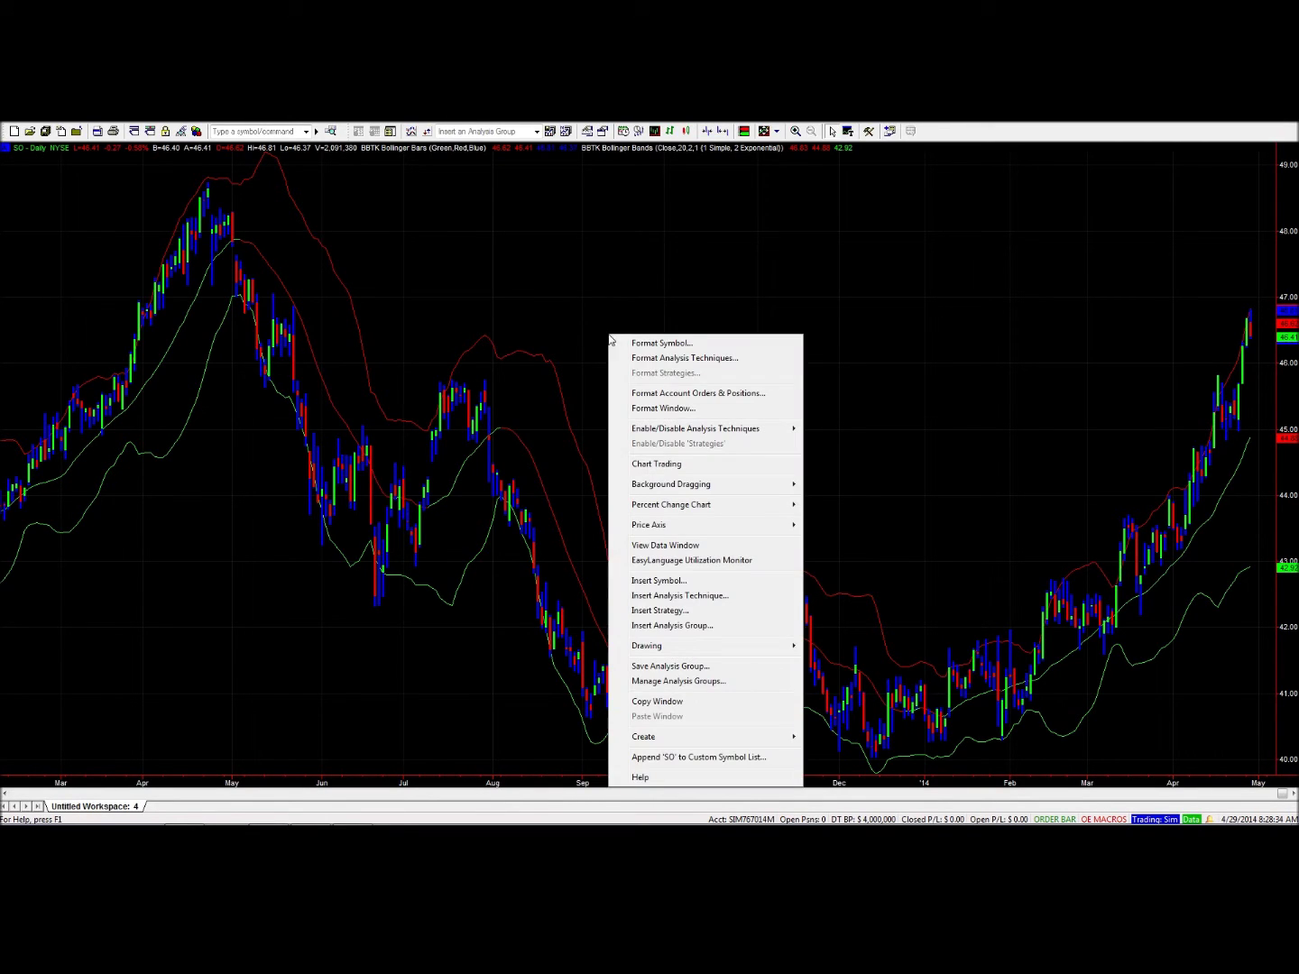
click(694, 595)
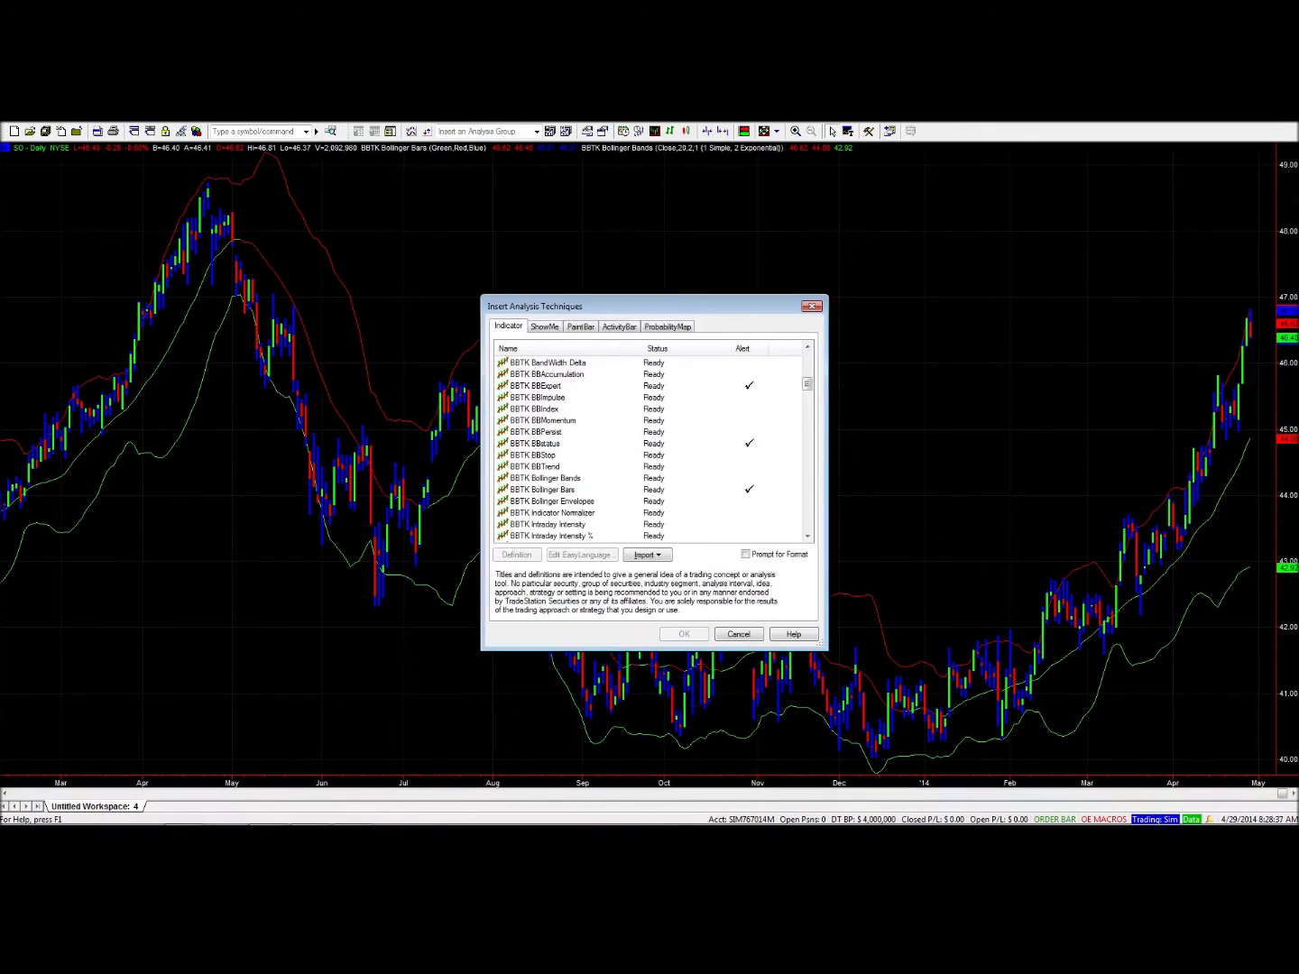
scroll(808, 347, up, 6)
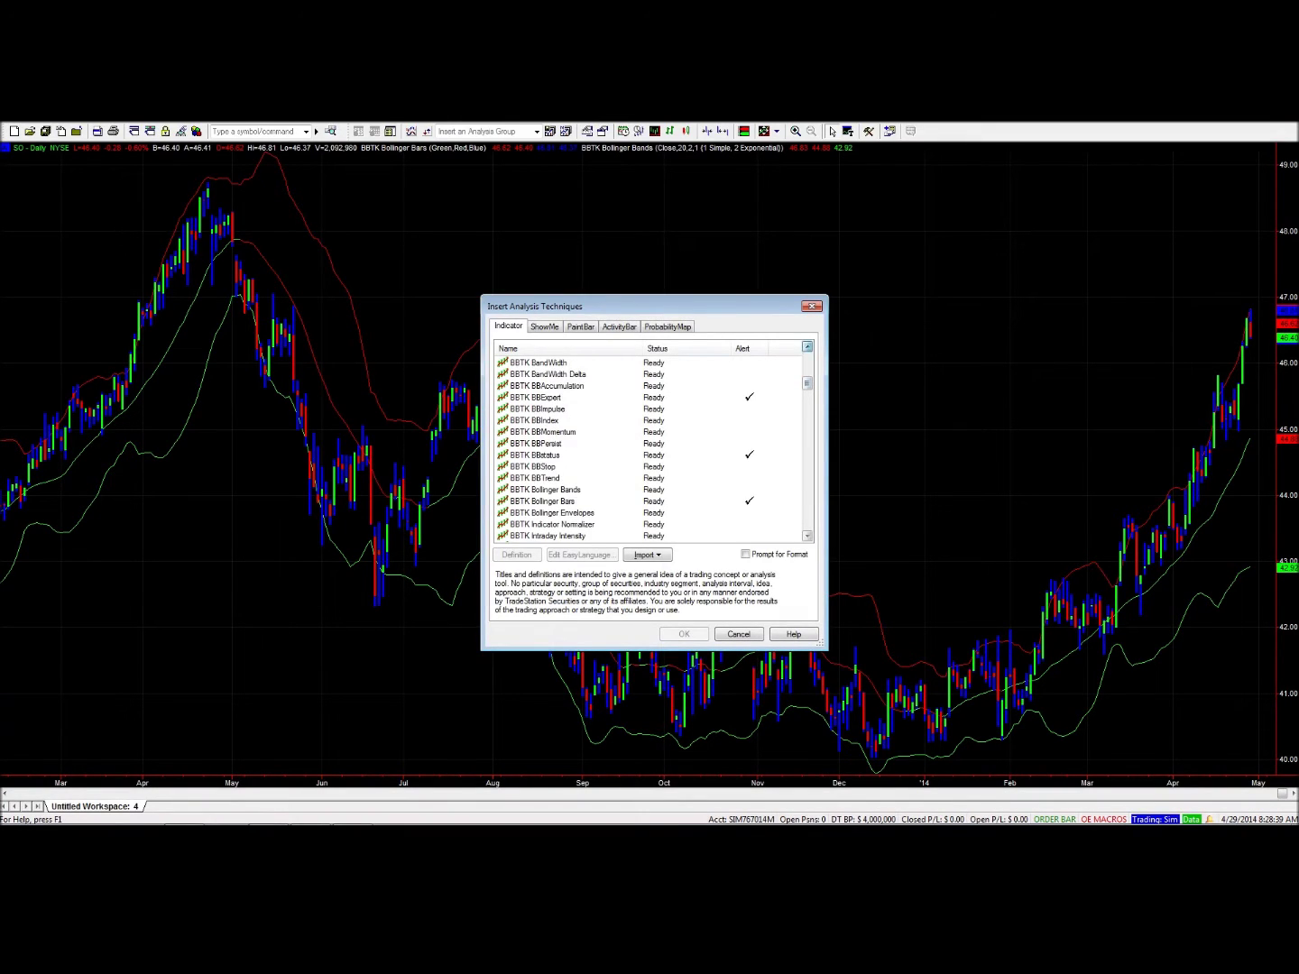
scroll(808, 347, up, 1)
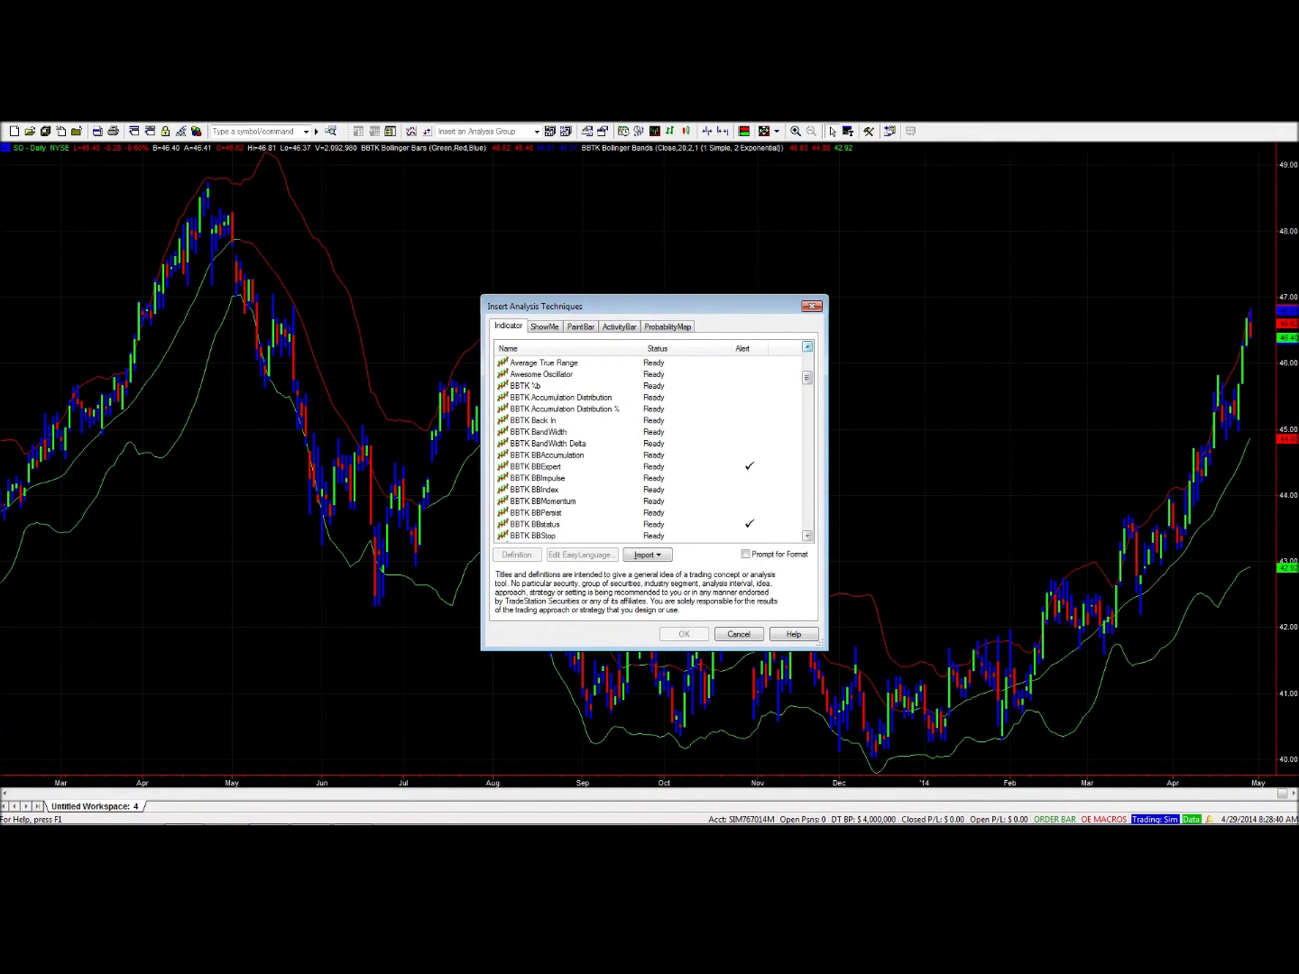
click(531, 386)
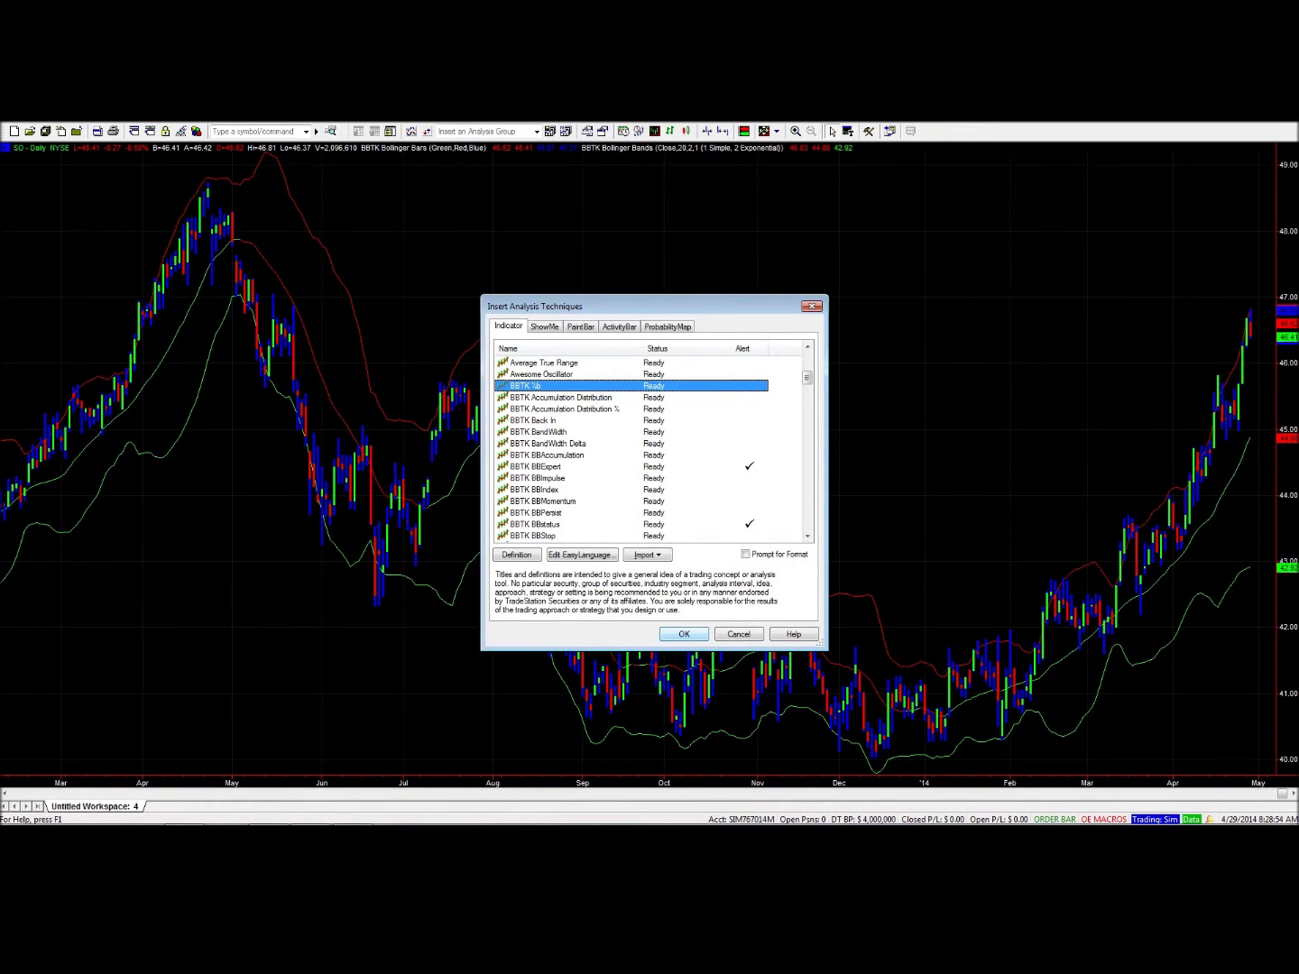
click(688, 635)
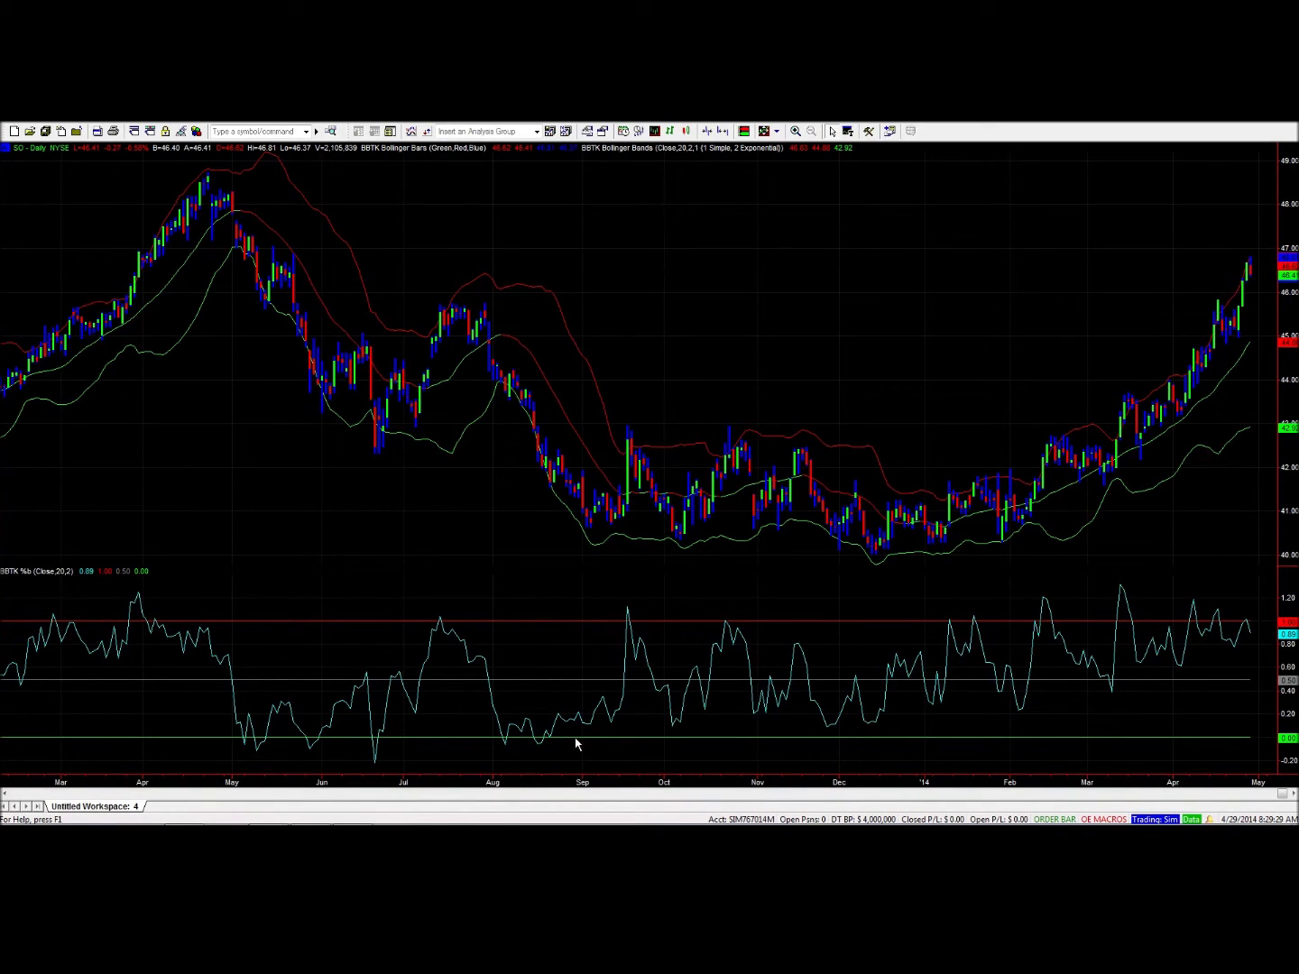
Step: Insert the BBTK BandWidth (Close,20,2) indicator as a new pane under the %b oscillator
right_click(667, 304)
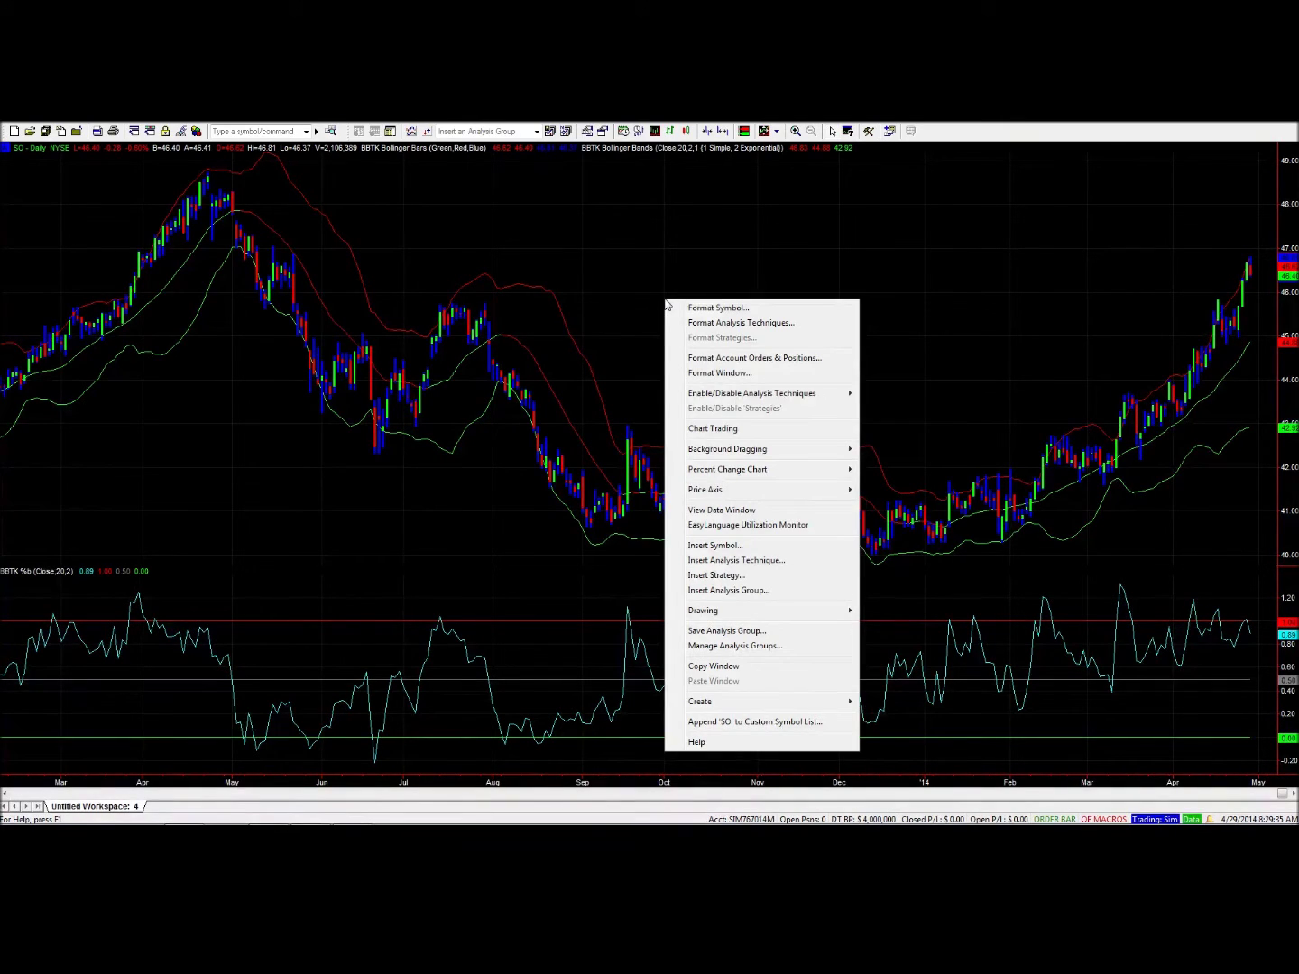
click(693, 561)
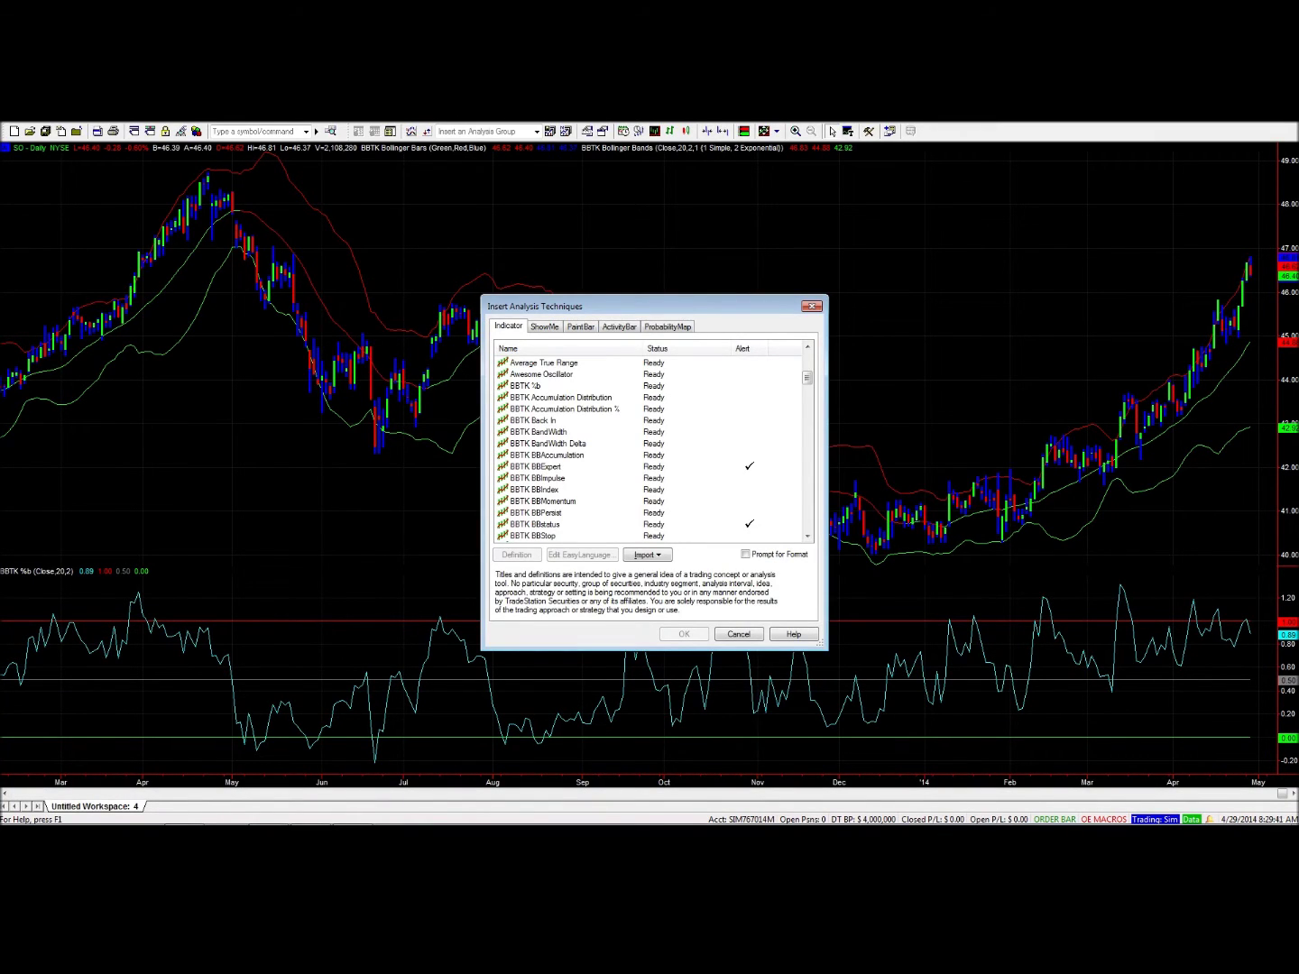
click(540, 432)
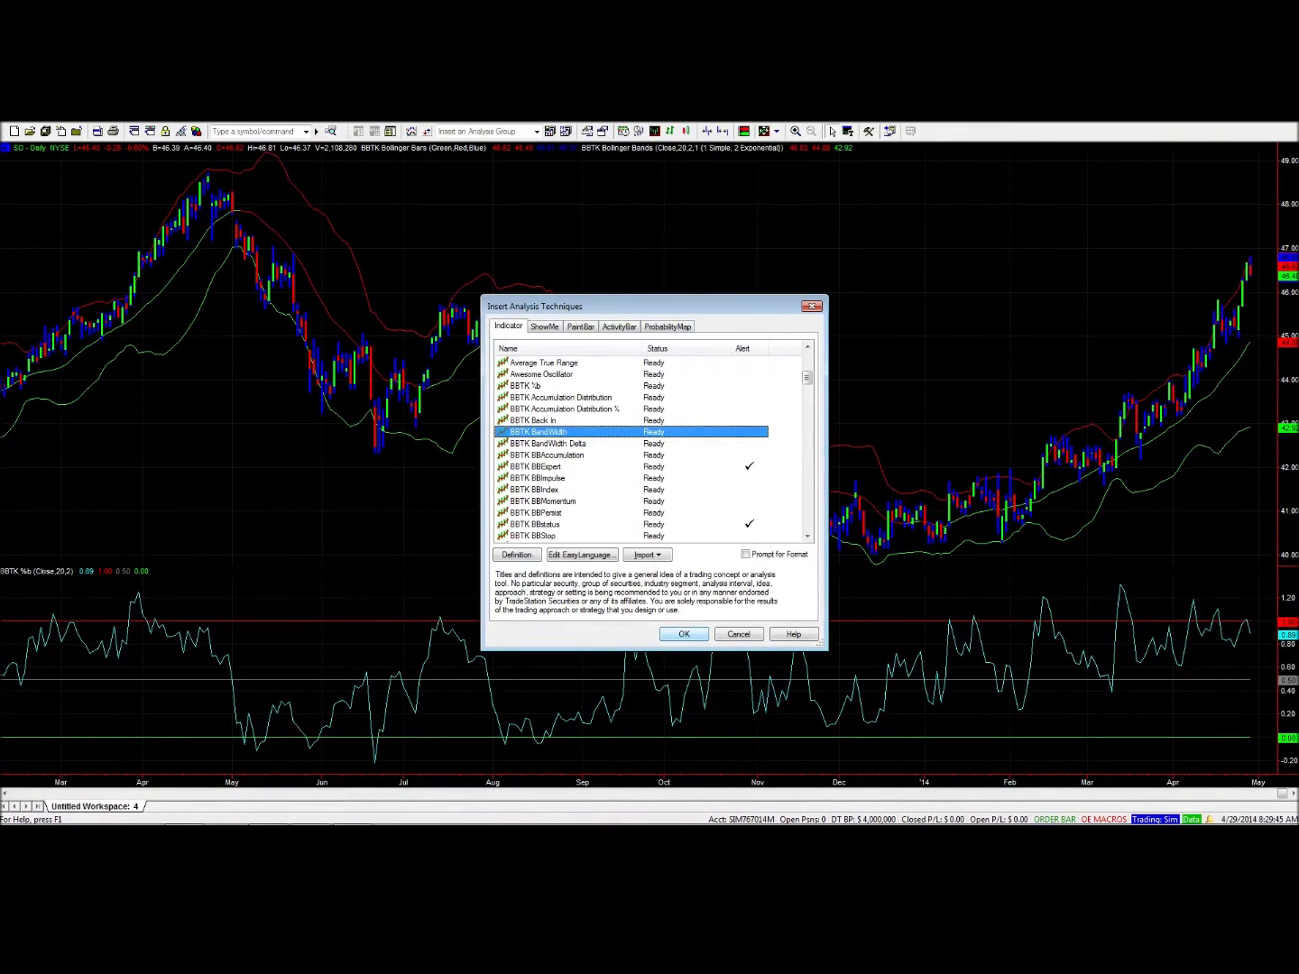
click(685, 634)
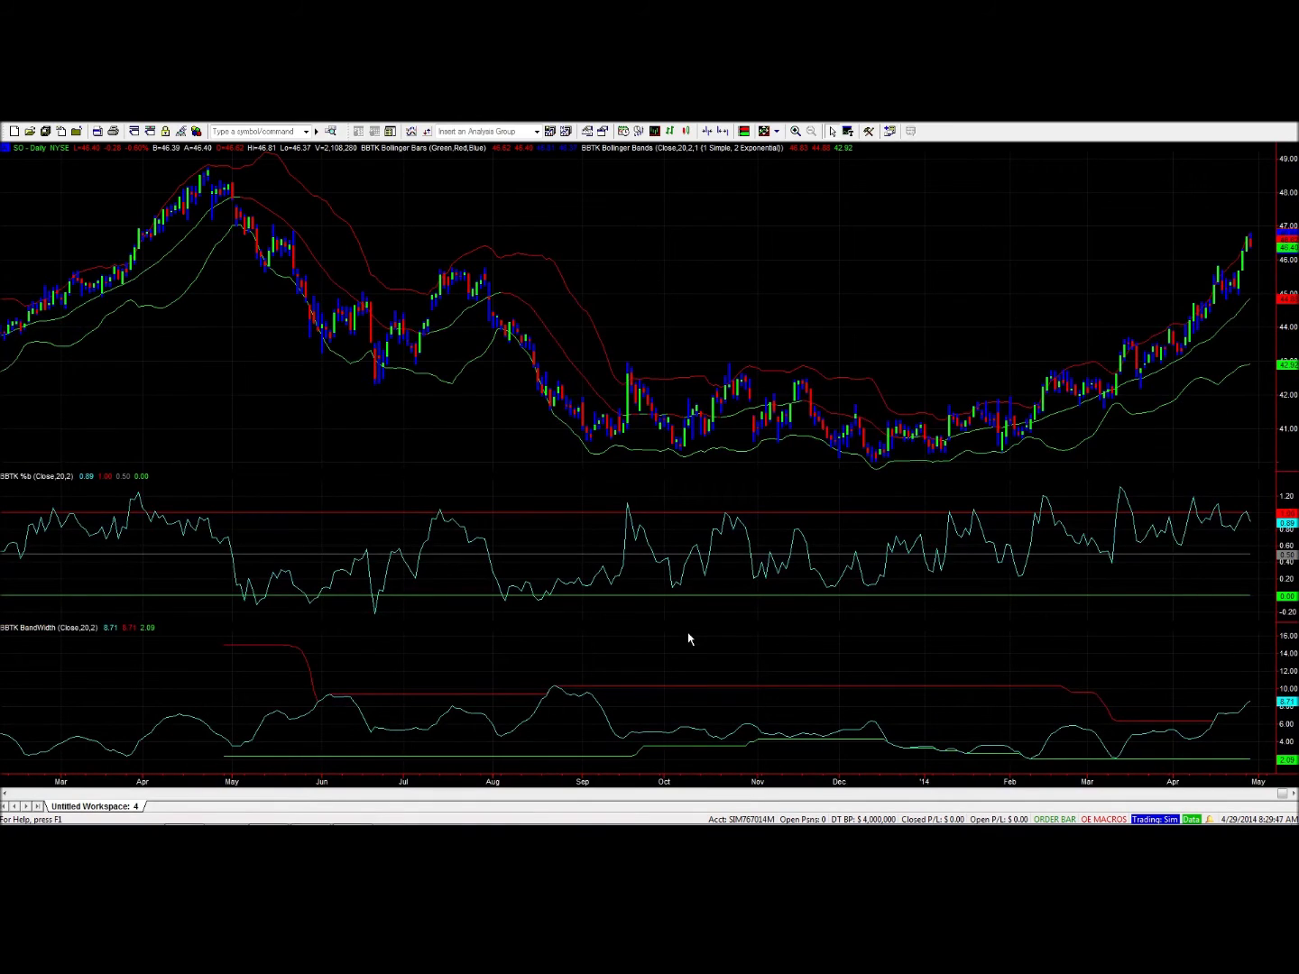